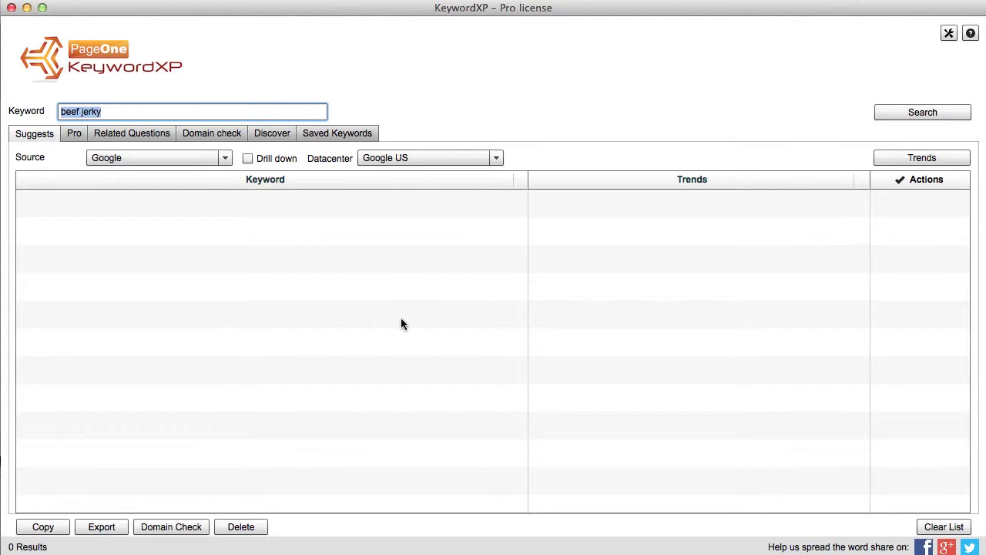
# - Search Google suggestions for "beef jerky", clear the list, and repeat the search with Amazon as the source
pyautogui.click(886, 114)
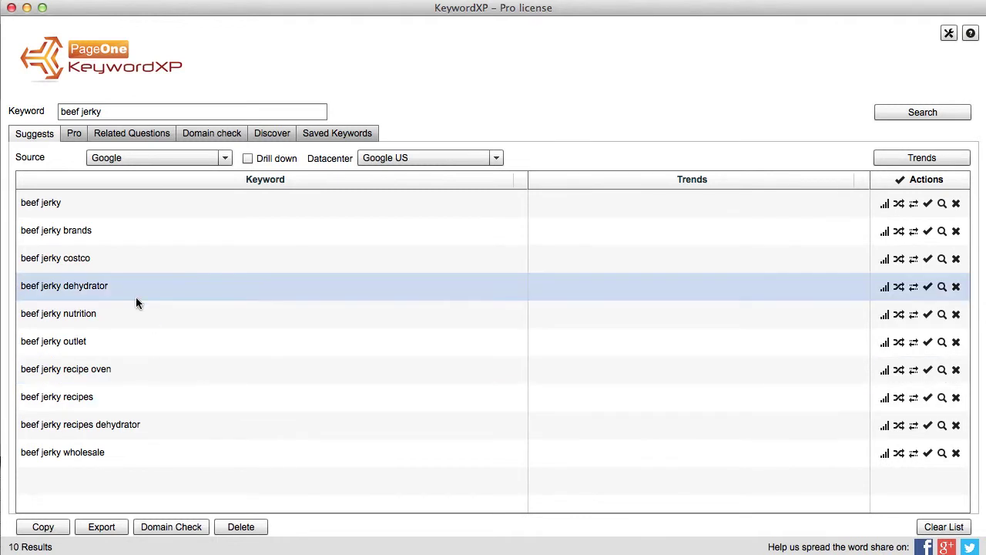
pyautogui.click(181, 159)
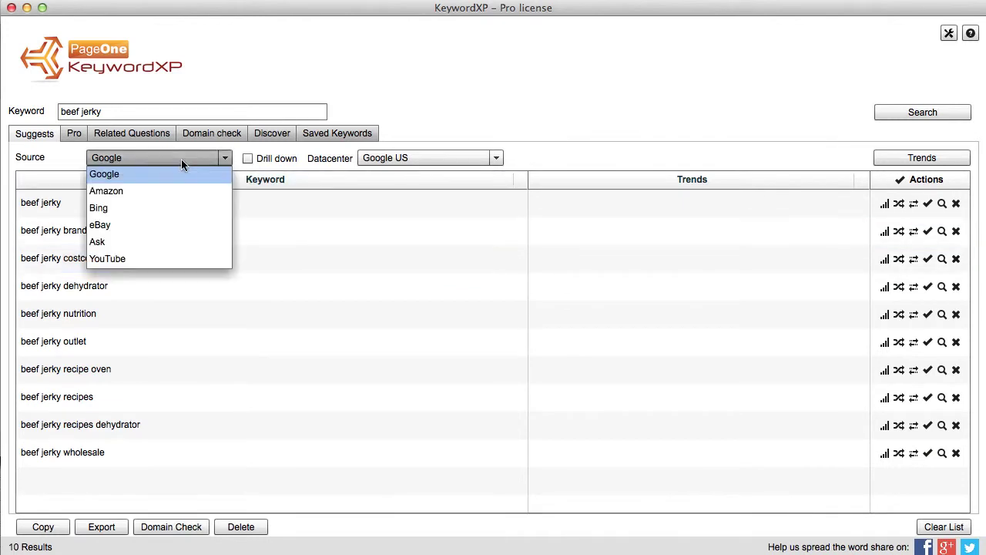
pyautogui.click(94, 192)
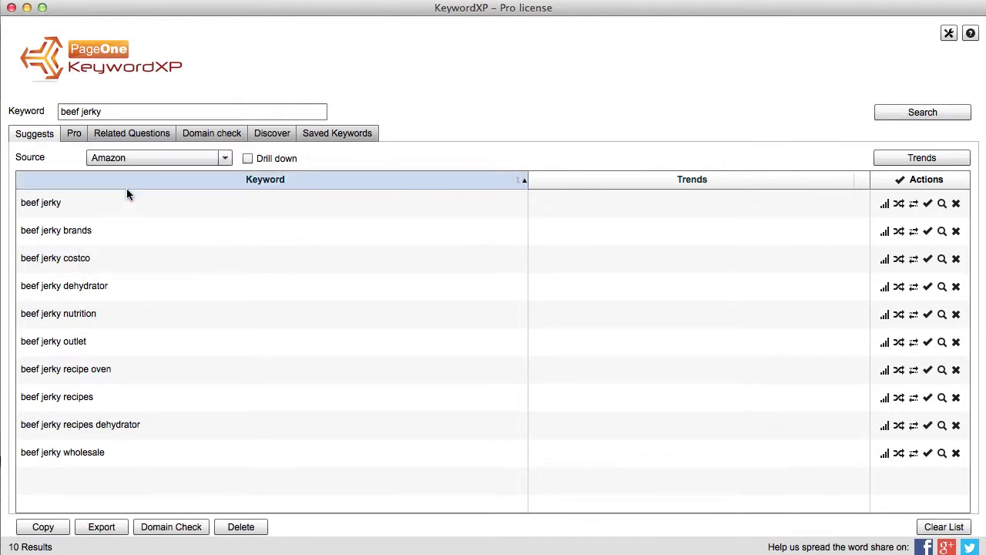
pyautogui.click(953, 526)
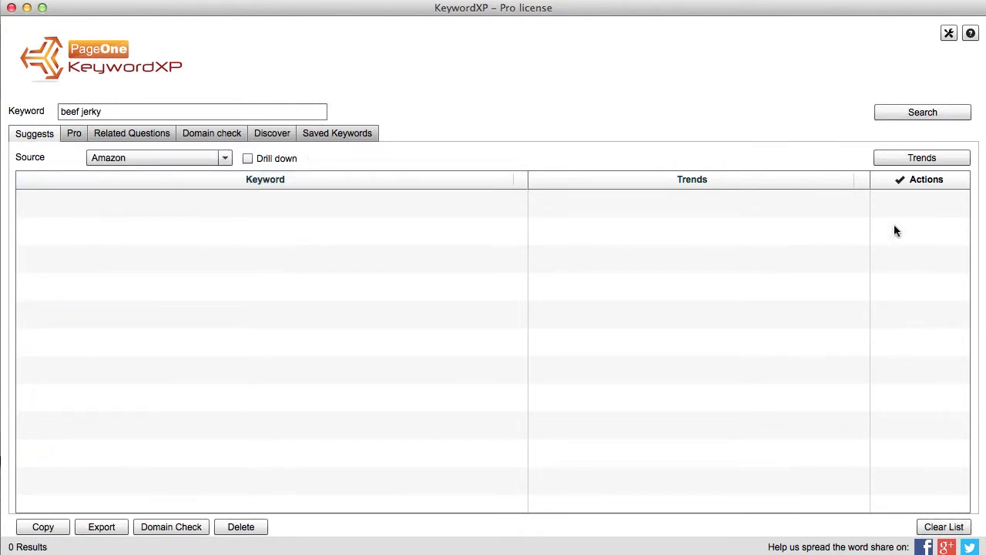
pyautogui.click(884, 112)
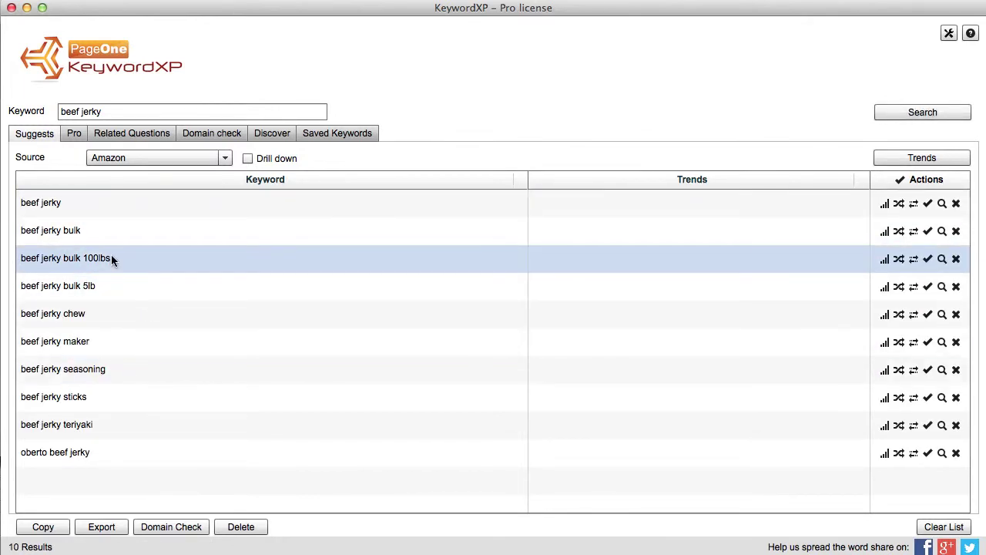
# - Run a drill-down suggestion search for "beef jerky" on Google US and load the trend for the "beef jerky" result
pyautogui.click(170, 157)
pyautogui.click(162, 176)
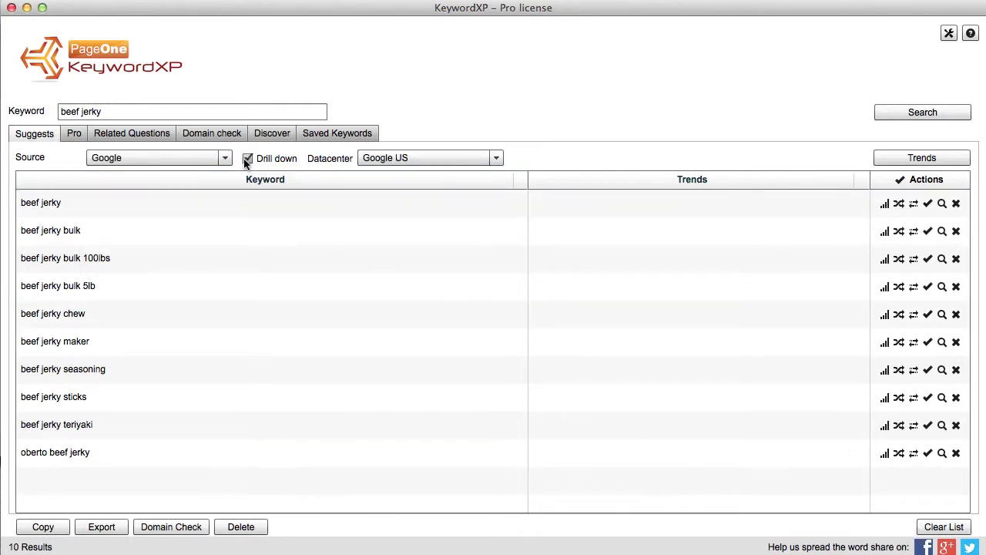
pyautogui.click(907, 114)
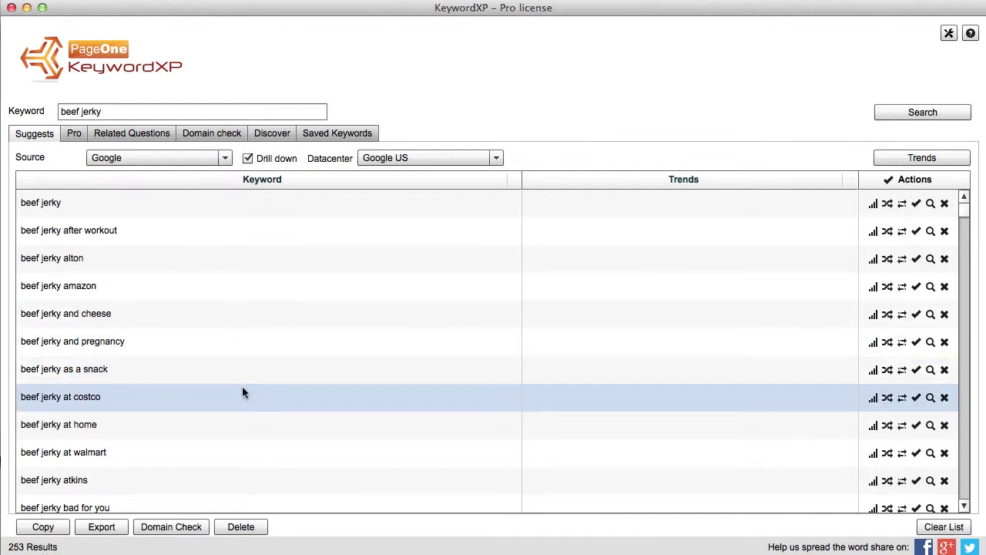
pyautogui.scroll(-3, 242, 388)
pyautogui.scroll(3, 242, 389)
pyautogui.click(188, 211)
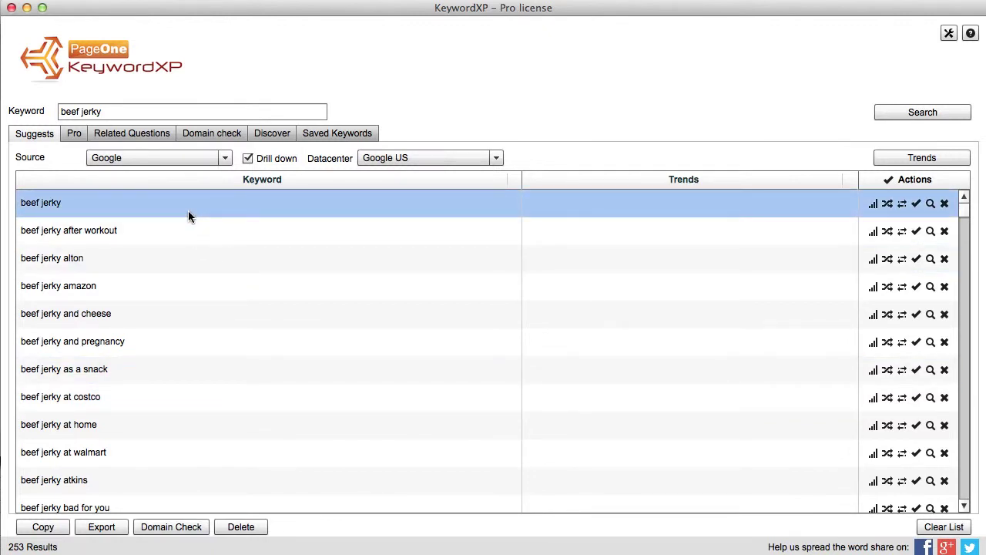
pyautogui.click(892, 159)
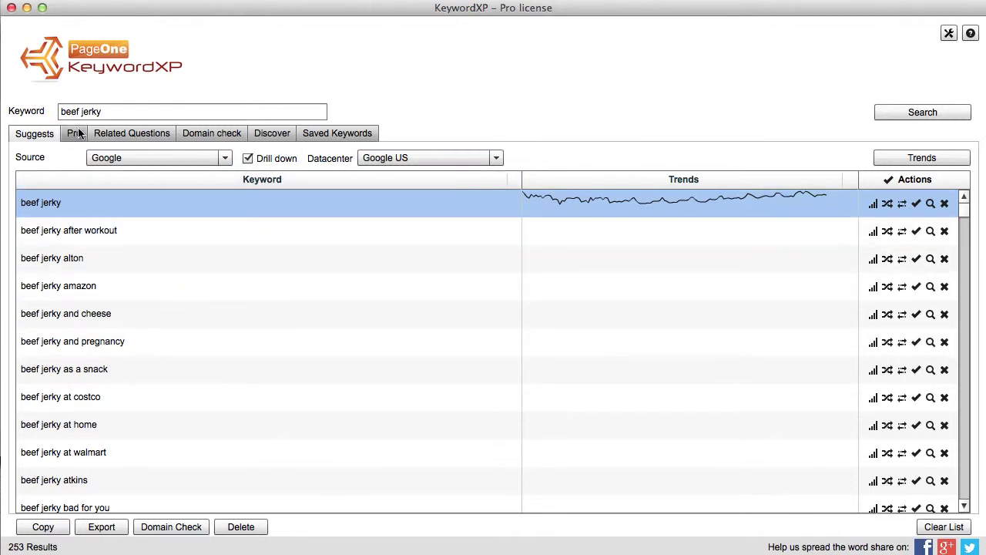
# - Run a Pro search for "beef jerky" and sort the results by average monthly searches, highest first
pyautogui.click(75, 133)
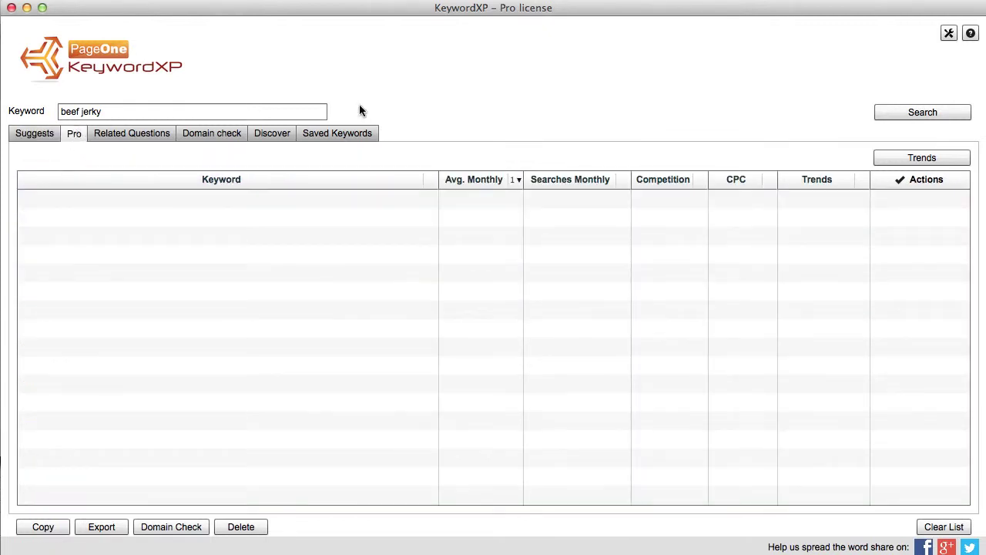
pyautogui.click(914, 113)
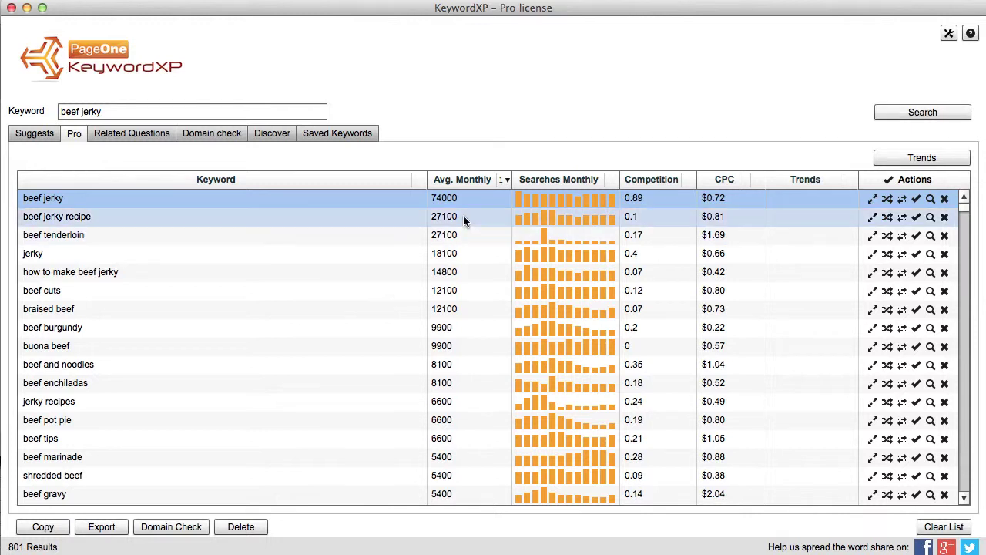
pyautogui.moveTo(596, 202)
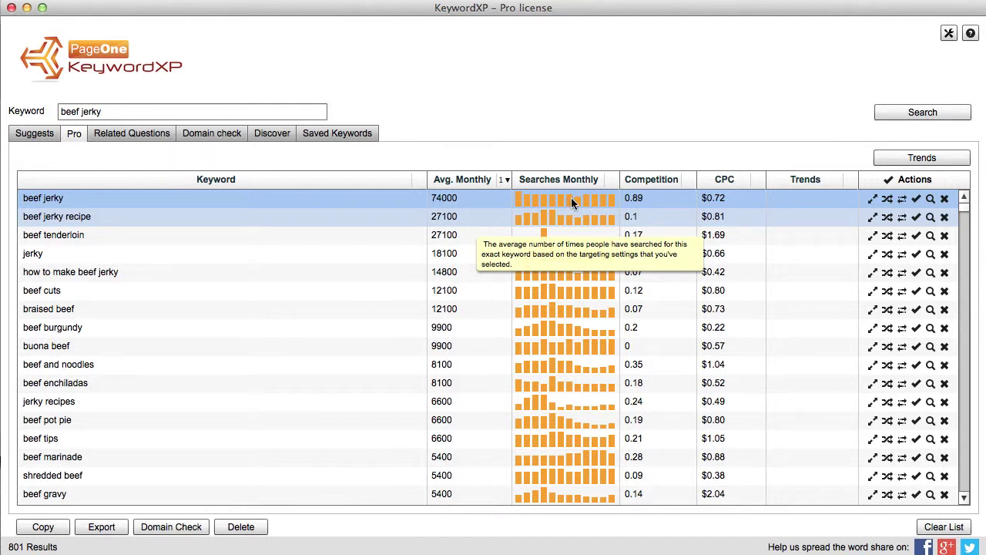
pyautogui.moveTo(544, 235)
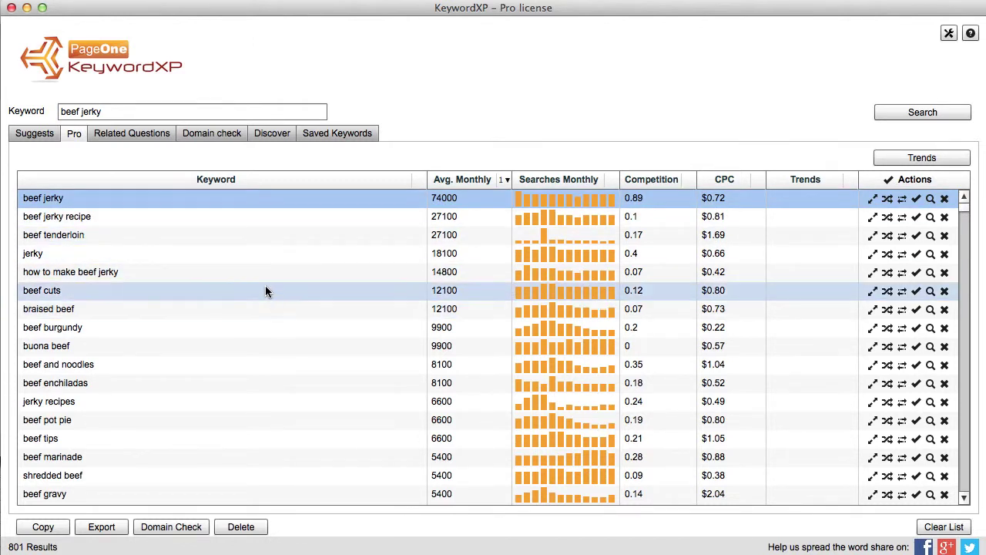
pyautogui.click(471, 181)
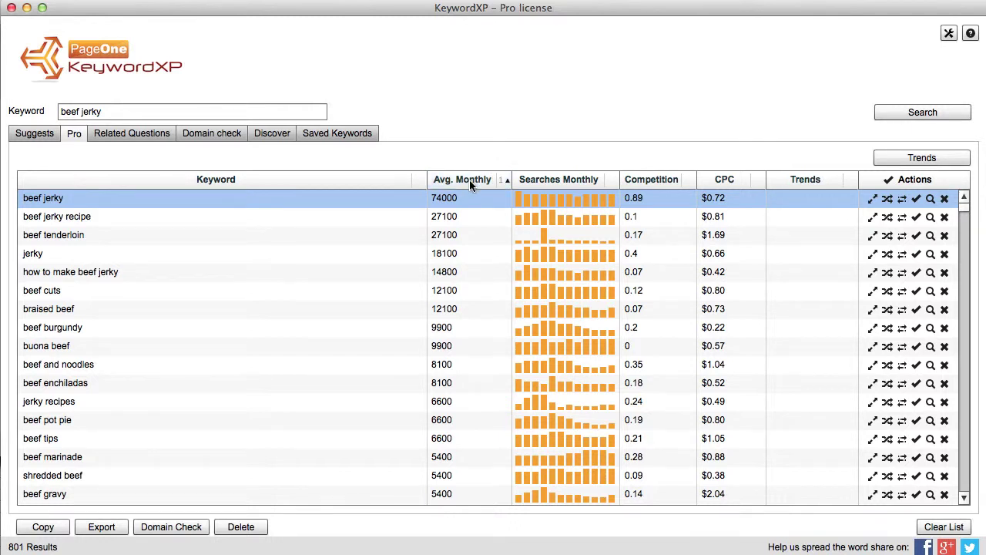
pyautogui.click(469, 180)
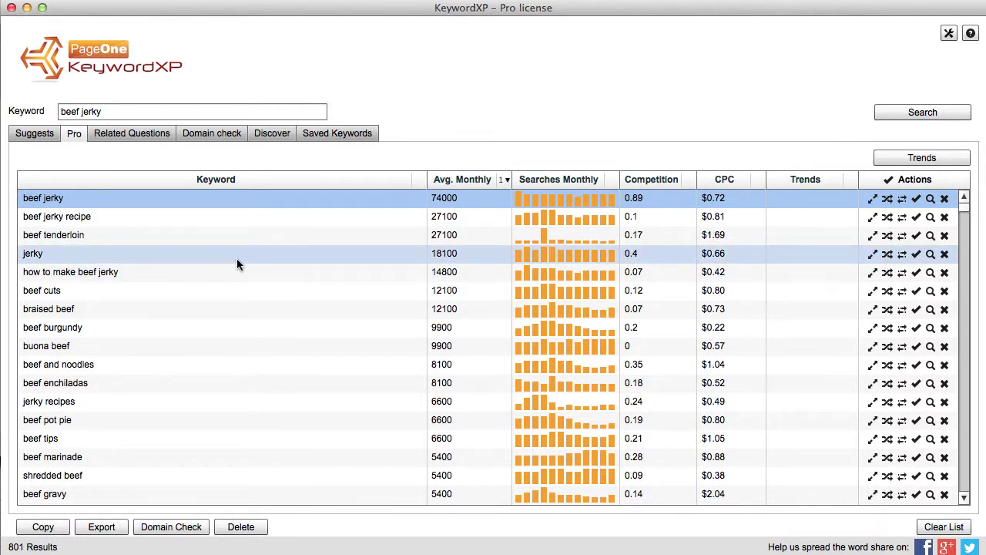
# - Save the keywords "beef jerky recipe", "beef jerky" and "how to make beef jerky" from the Pro results
pyautogui.click(113, 271)
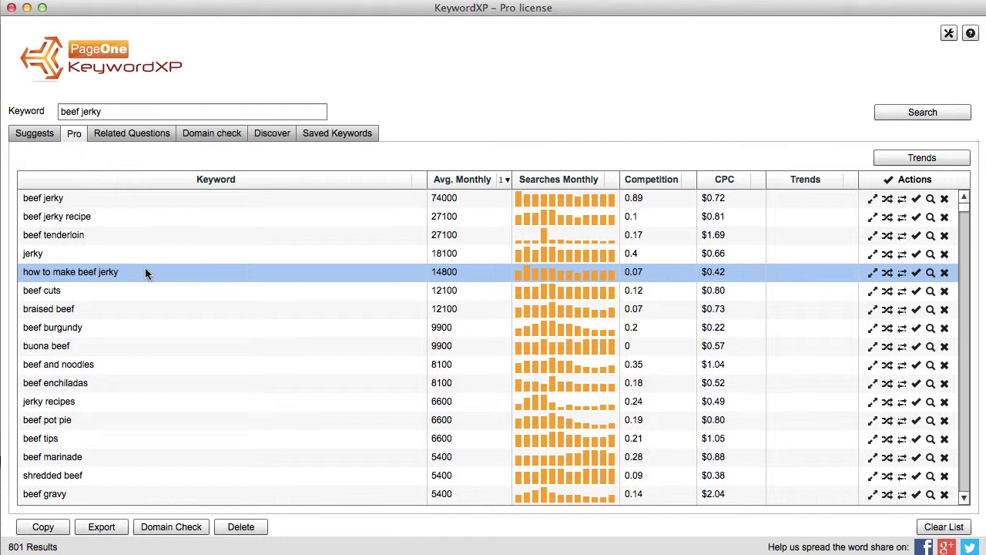
pyautogui.click(112, 220)
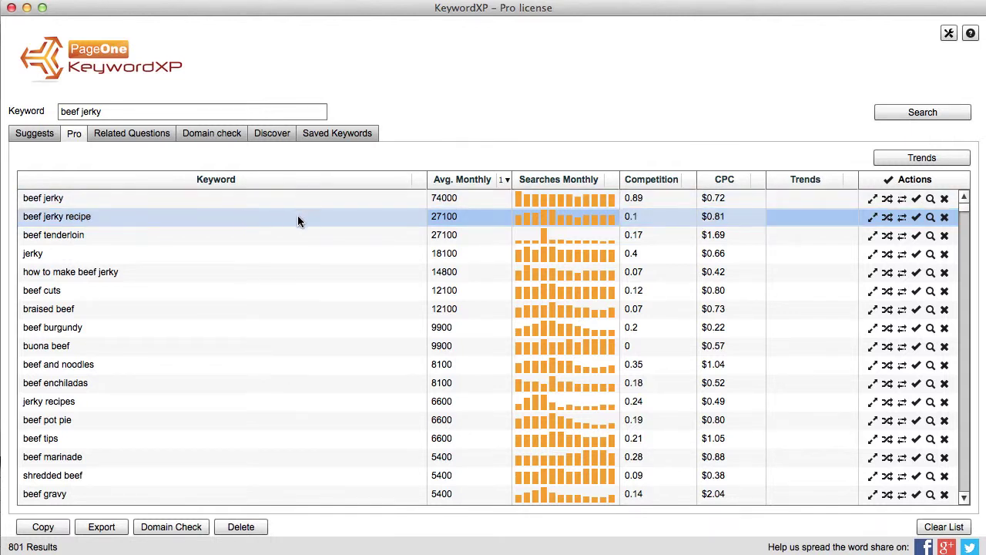
pyautogui.click(917, 221)
pyautogui.click(917, 200)
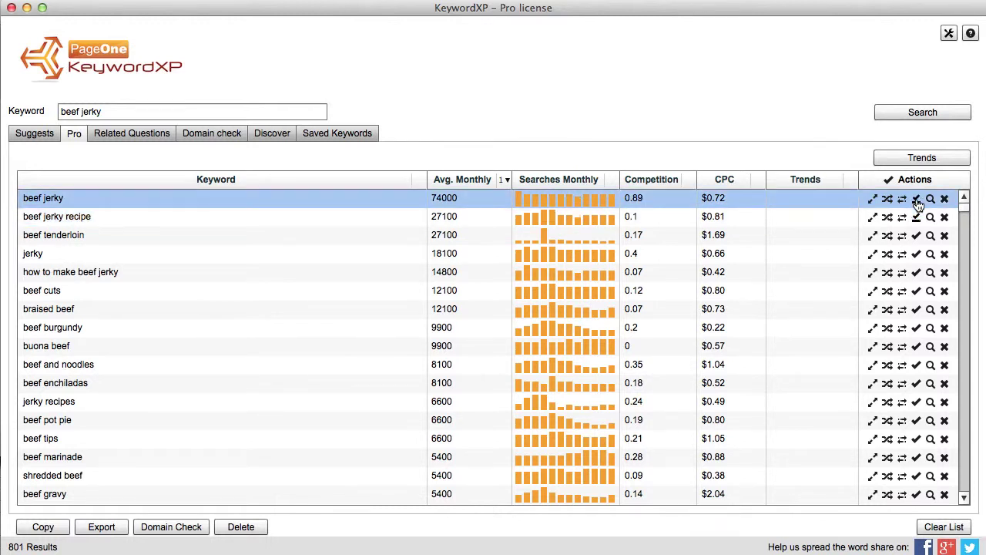
pyautogui.click(916, 274)
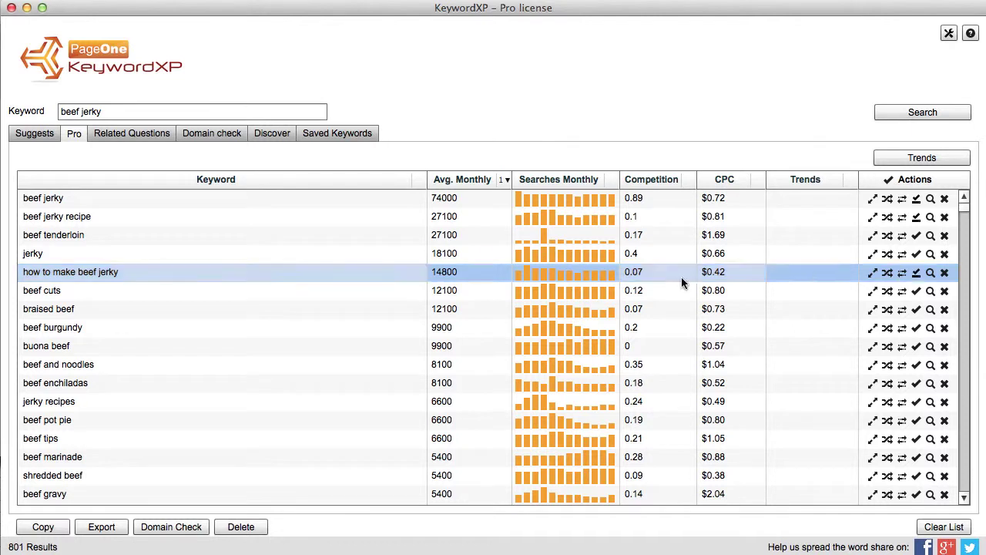
# - In Related Questions, generate title suggestions for the saved keywords "how to make beef jerky" and "best homemade beef jerky recipe"
pyautogui.click(116, 137)
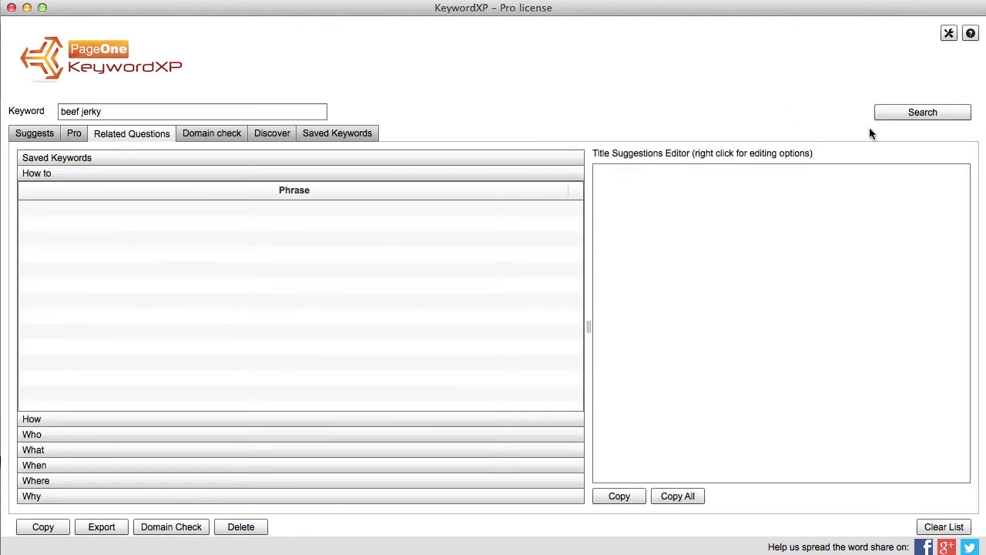
pyautogui.click(895, 115)
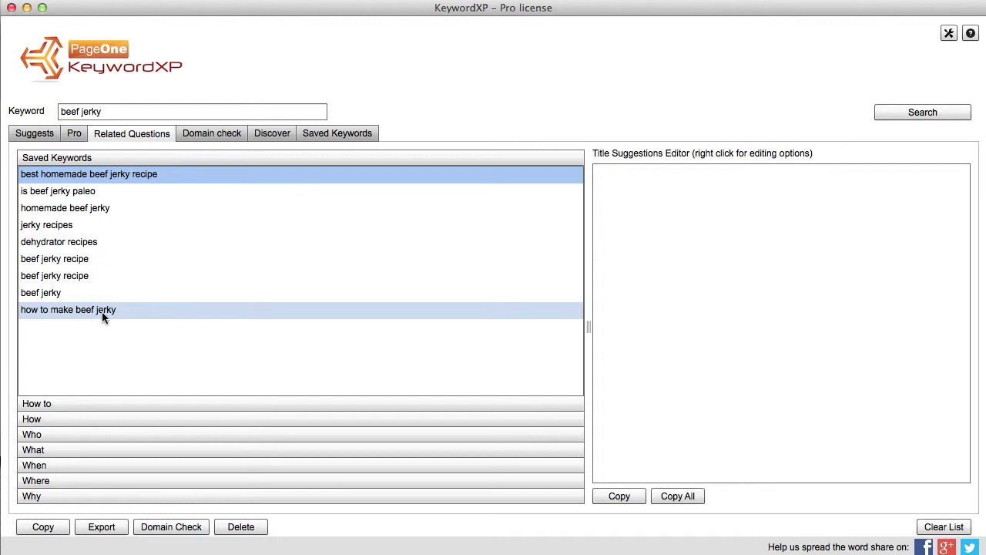
pyautogui.click(123, 312)
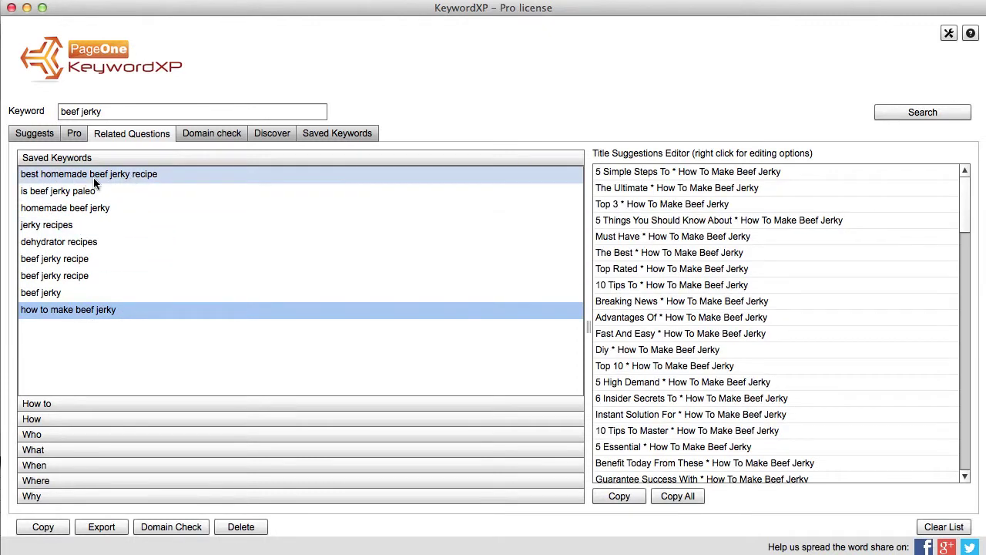
pyautogui.click(120, 177)
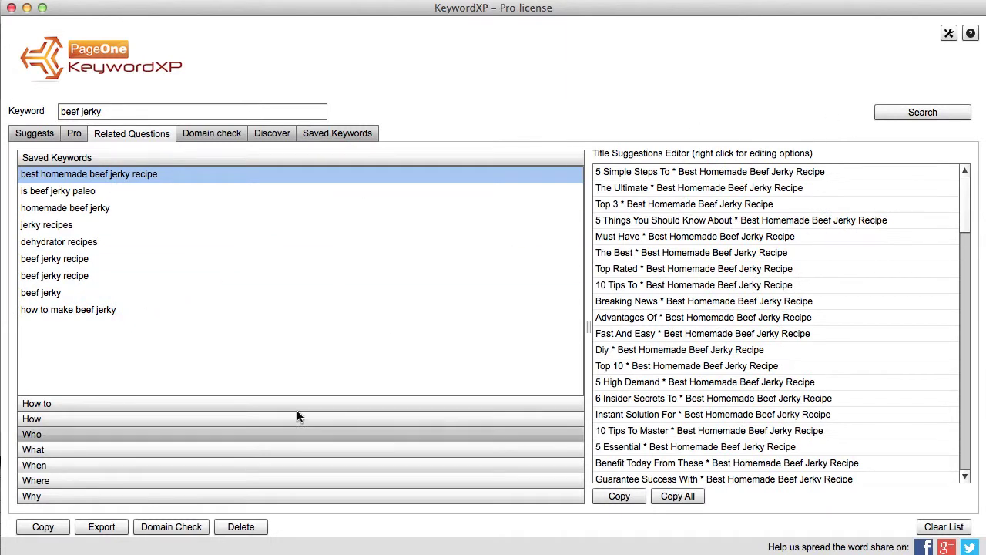
# - Search for questions related to "beef jerky" and show the What phrases
pyautogui.click(902, 112)
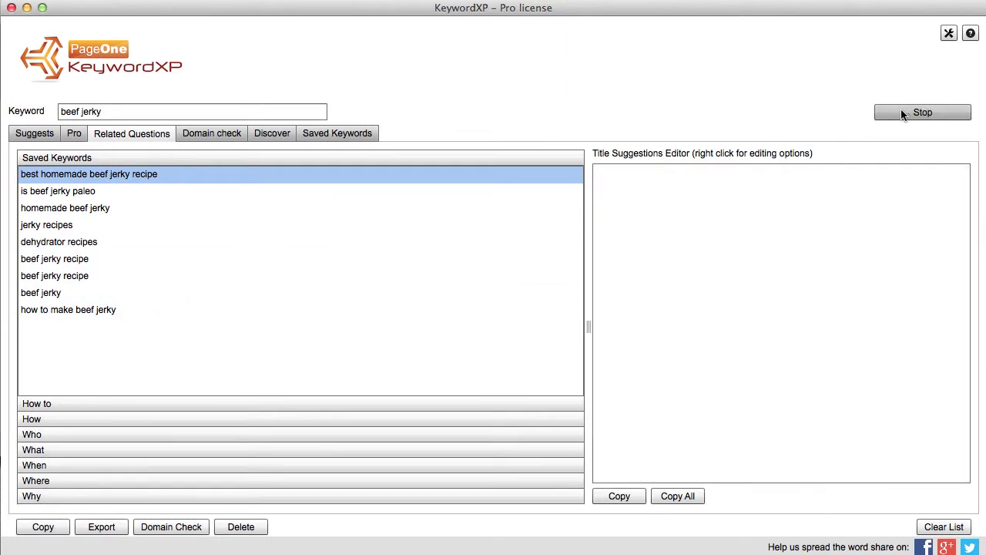
pyautogui.click(76, 448)
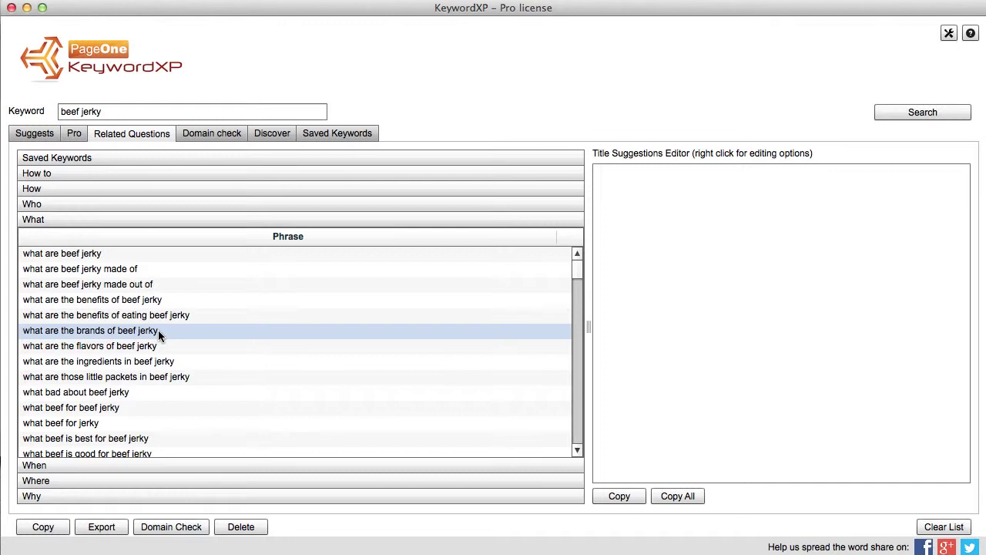
# - Look through the How to and What question phrases found for beef jerky
pyautogui.click(52, 177)
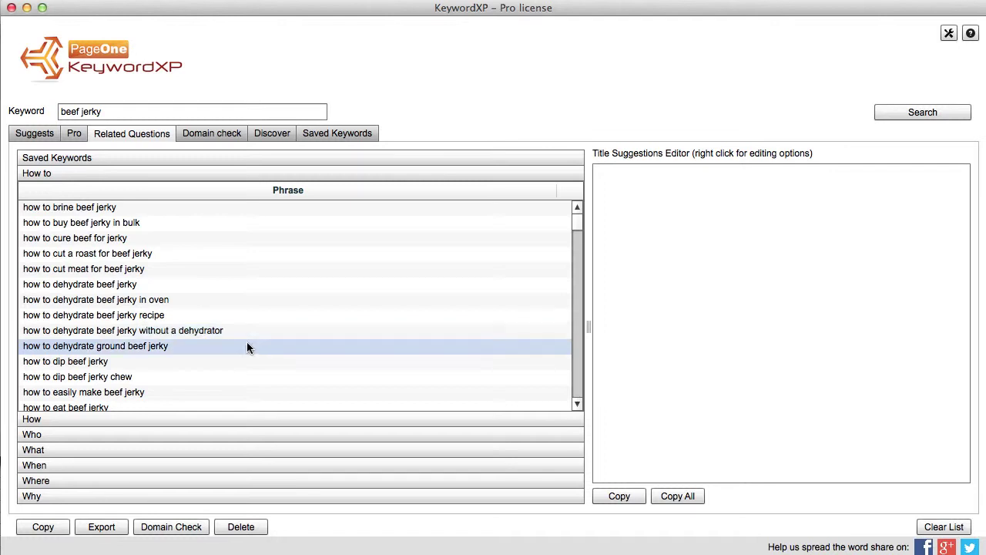
pyautogui.scroll(-5, 254, 351)
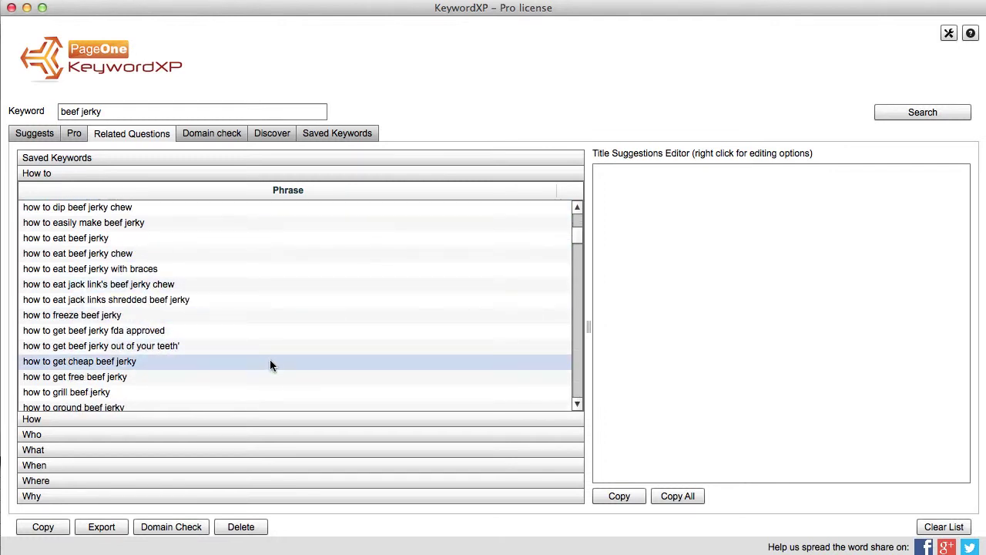
pyautogui.scroll(-2, 269, 365)
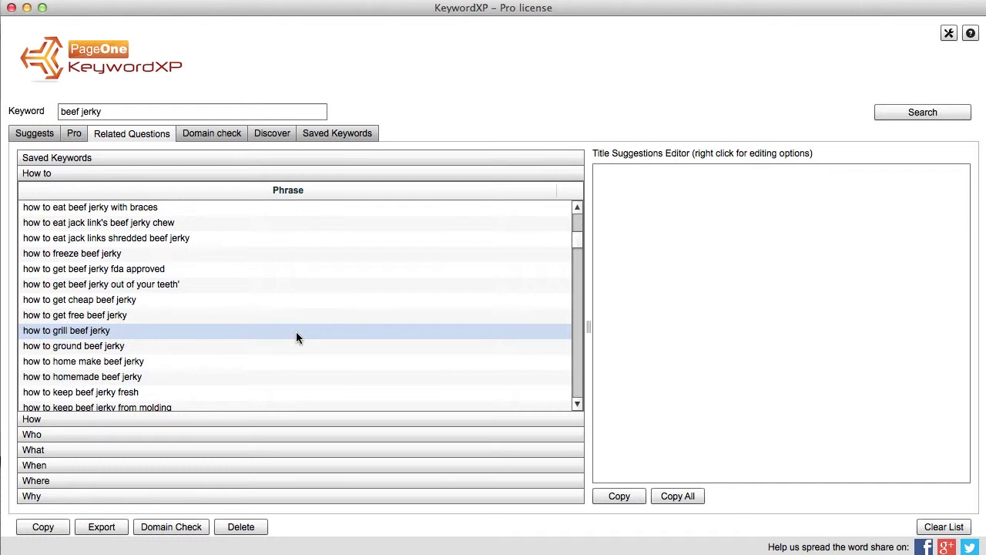
pyautogui.scroll(-4, 297, 331)
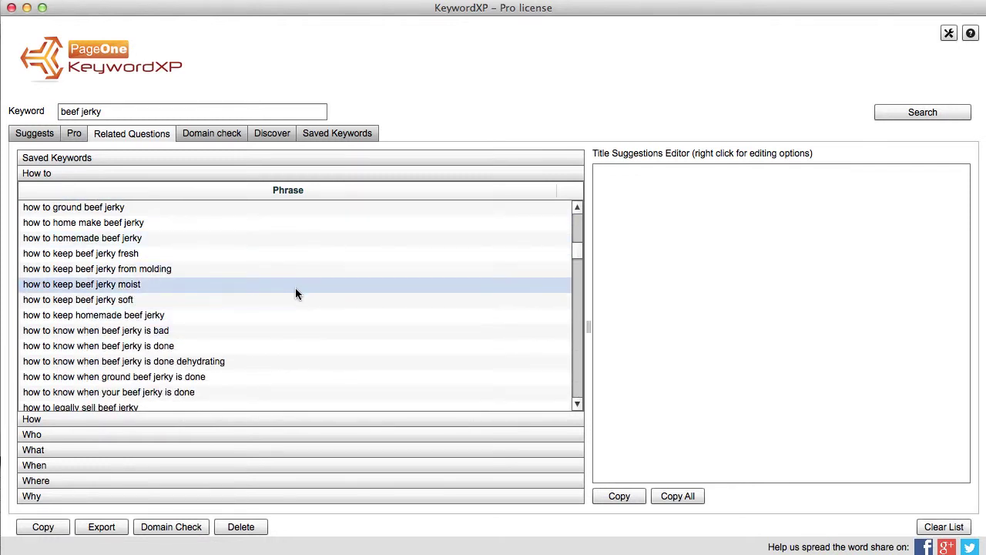
pyautogui.scroll(6, 295, 293)
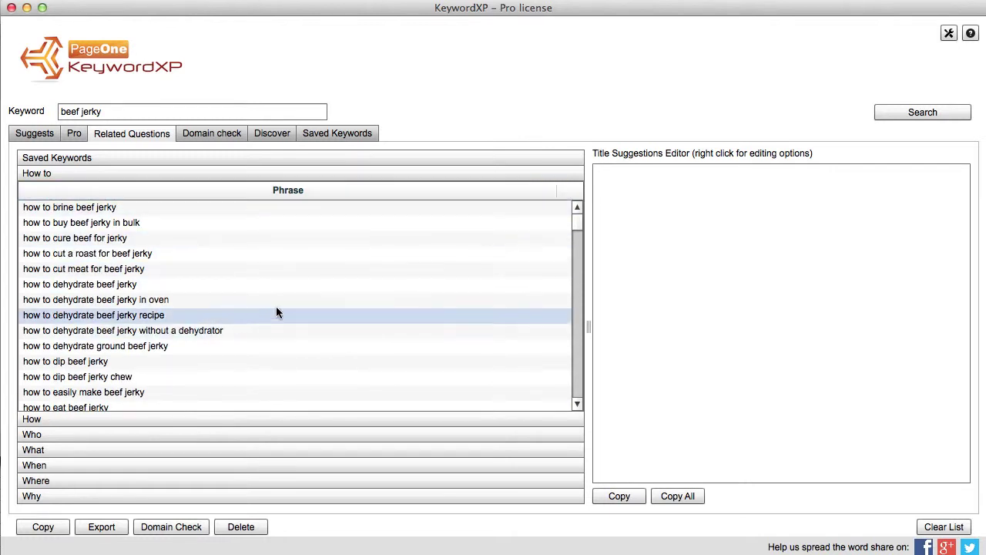
pyautogui.scroll(-6, 289, 303)
pyautogui.scroll(5, 296, 312)
pyautogui.click(168, 189)
pyautogui.scroll(-5, 192, 265)
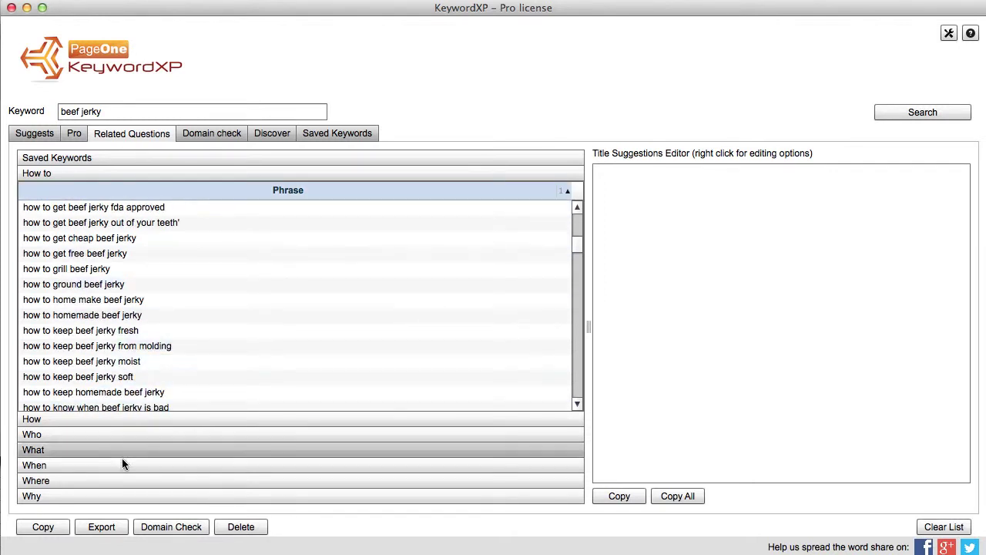
pyautogui.click(83, 449)
pyautogui.scroll(-5, 182, 399)
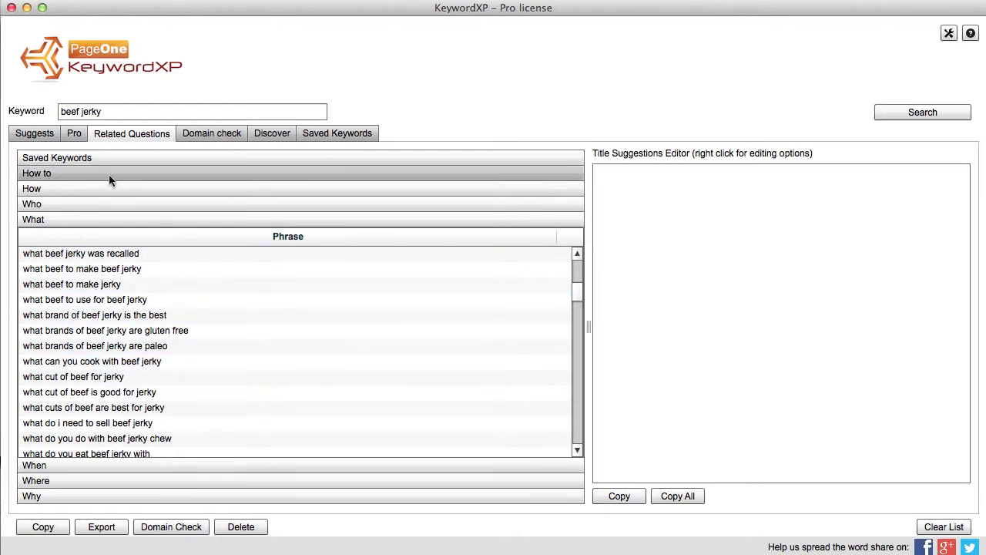
# - Generate title suggestions for the saved keywords "is beef jerky paleo", "homemade beef jerky" and "jerky recipes" in turn
pyautogui.click(78, 159)
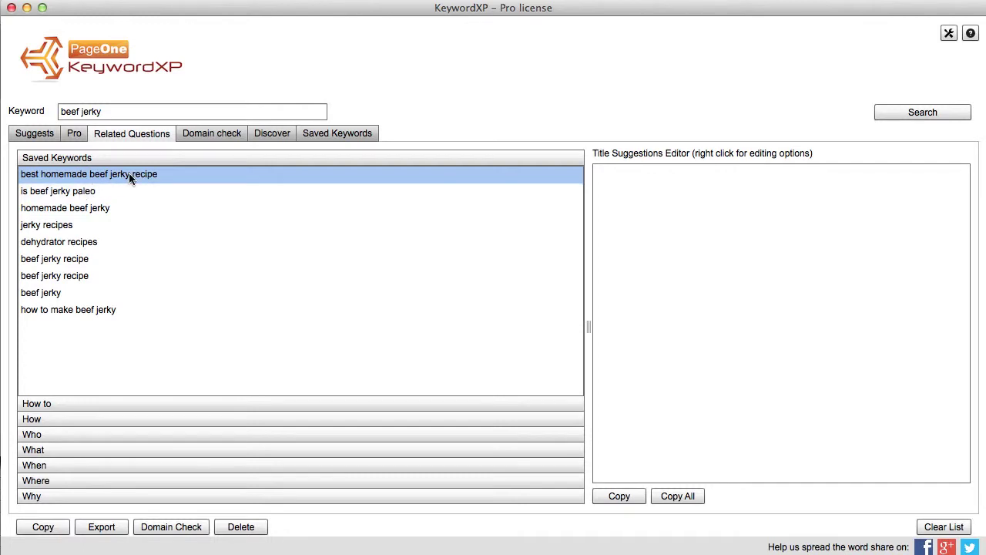
pyautogui.click(81, 191)
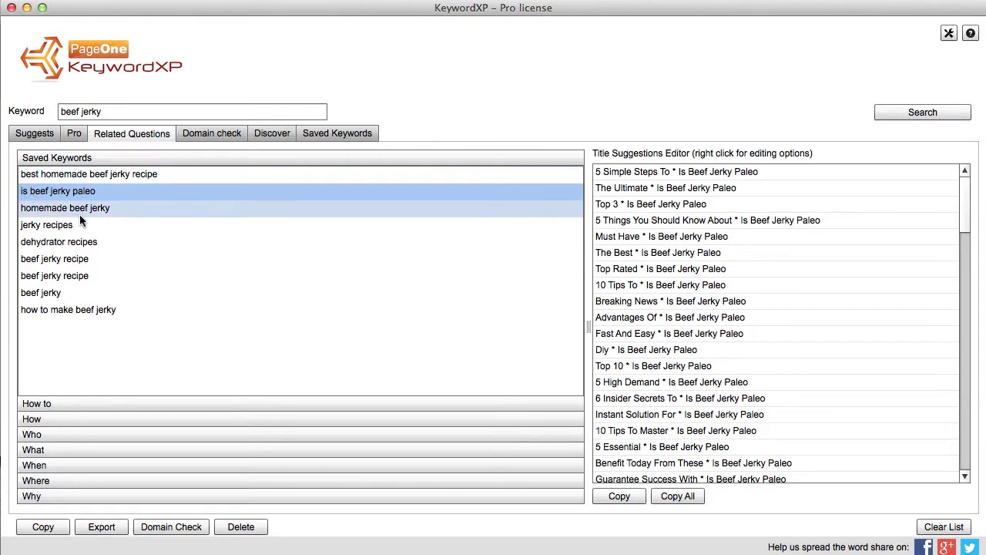
pyautogui.click(103, 210)
pyautogui.click(60, 228)
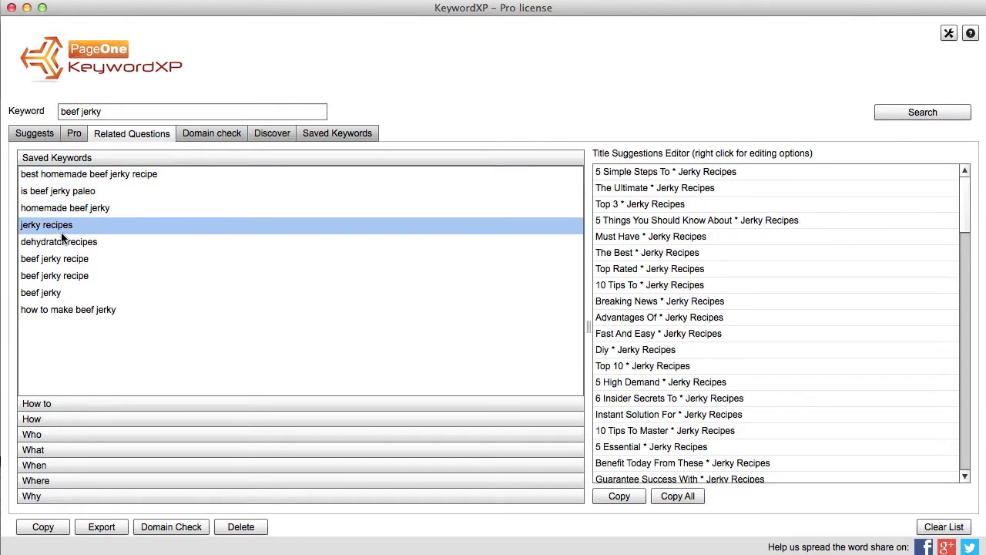
# - In the title suggestions for "best homemade beef jerky recipe", insert the descriptor Mind-Blowing before "Secret Strategies To Improve"
pyautogui.click(112, 178)
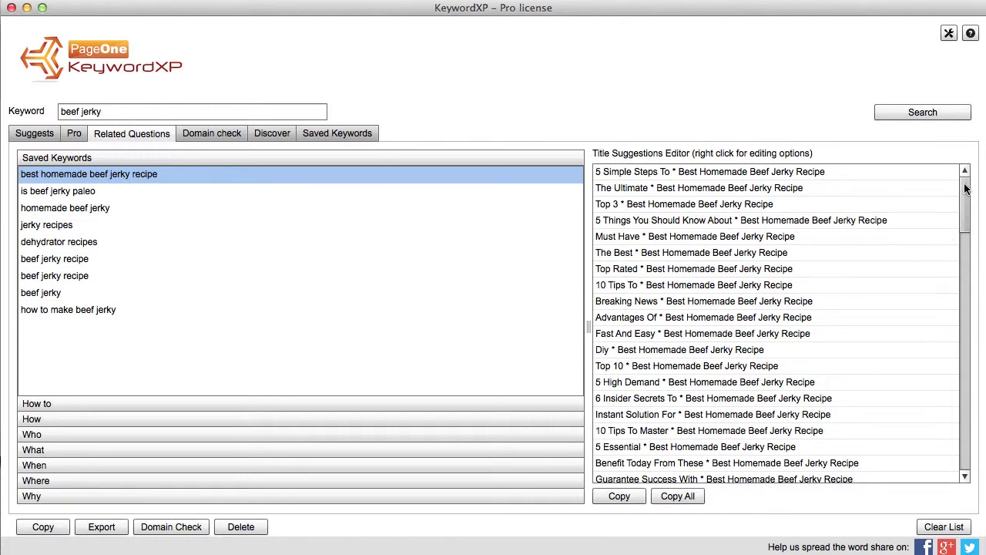
pyautogui.moveTo(965, 190); pyautogui.dragTo(968, 271)
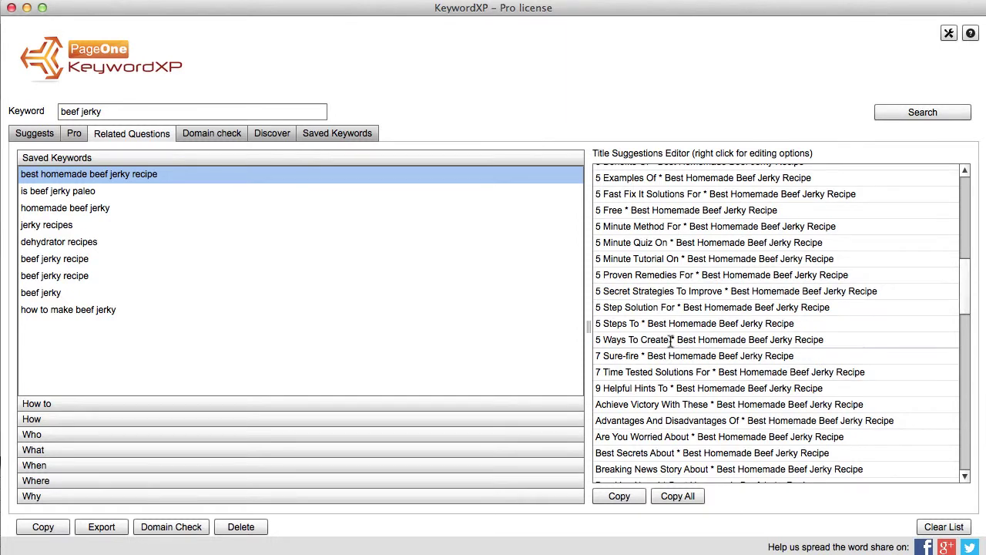
pyautogui.click(605, 290)
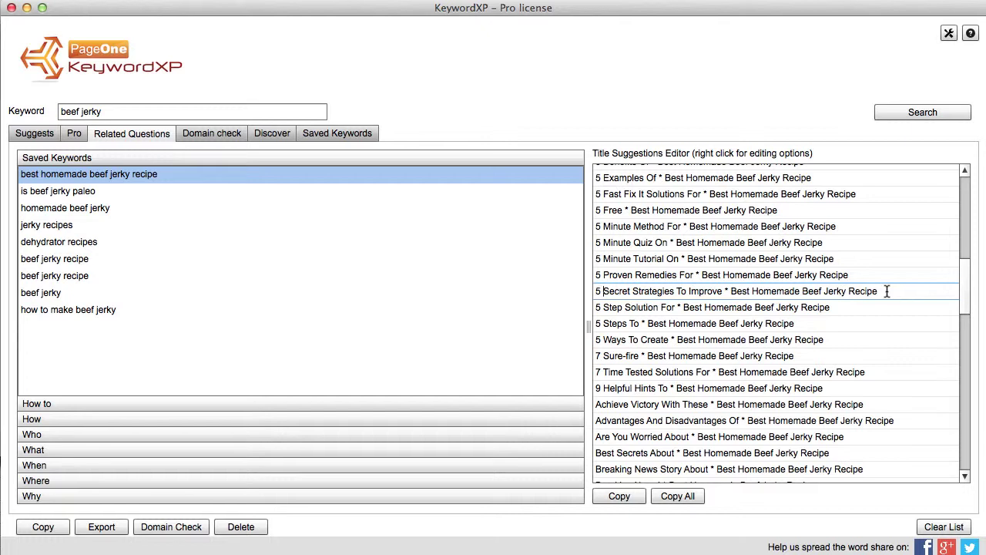
pyautogui.rightClick(603, 291)
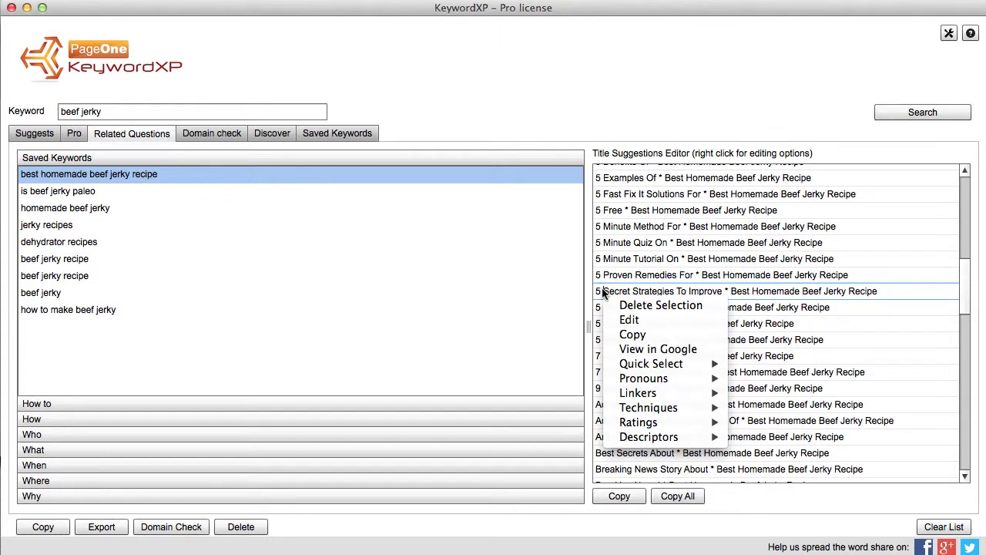
pyautogui.moveTo(659, 373)
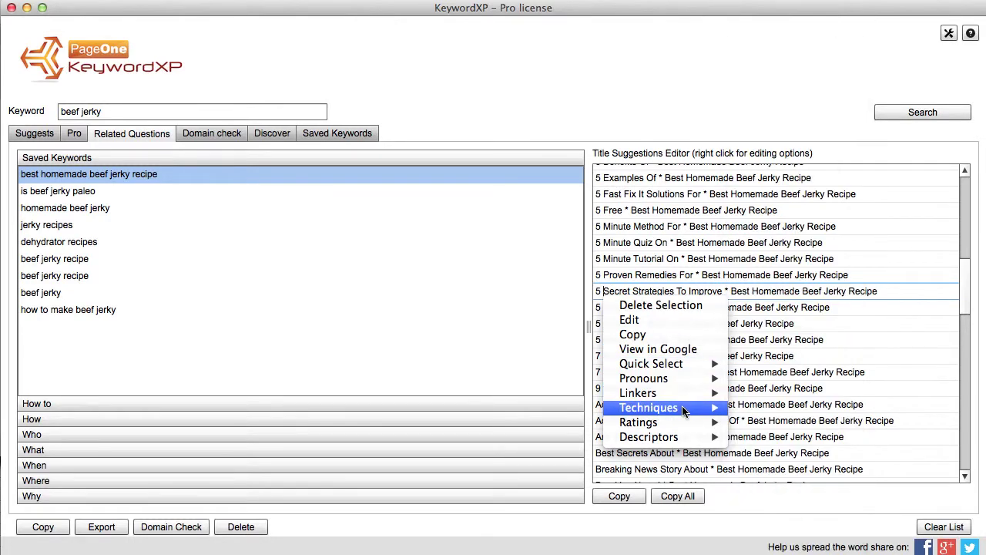
pyautogui.moveTo(685, 412)
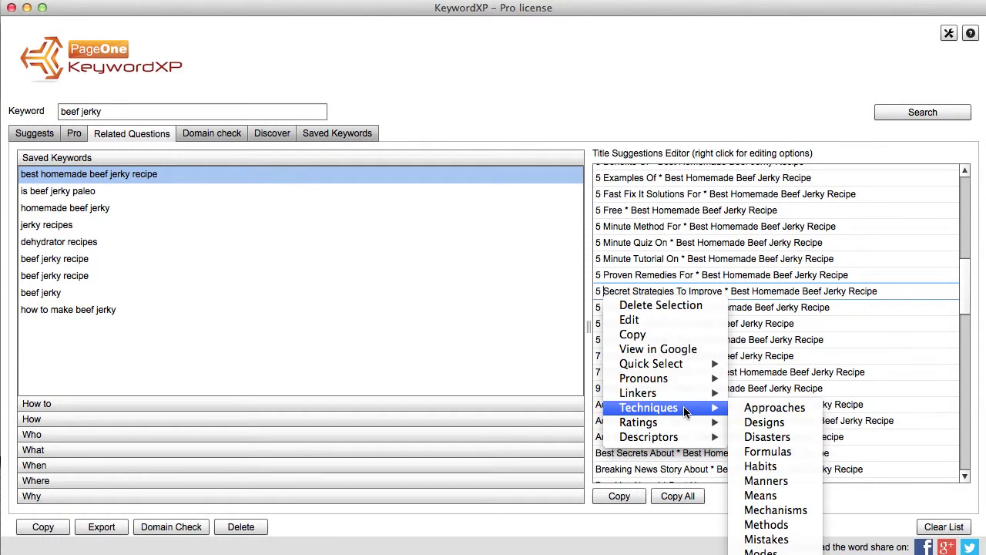
pyautogui.moveTo(664, 440)
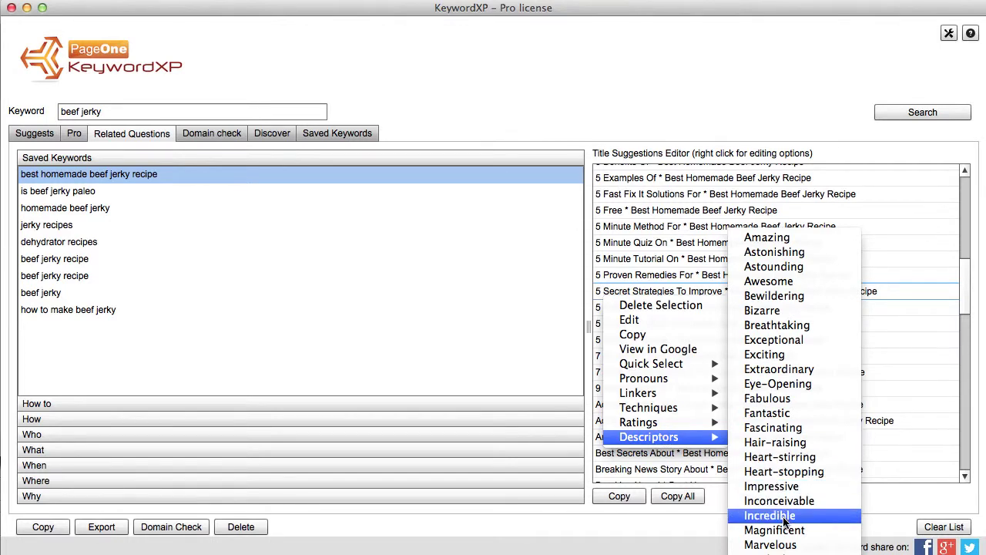
pyautogui.click(778, 552)
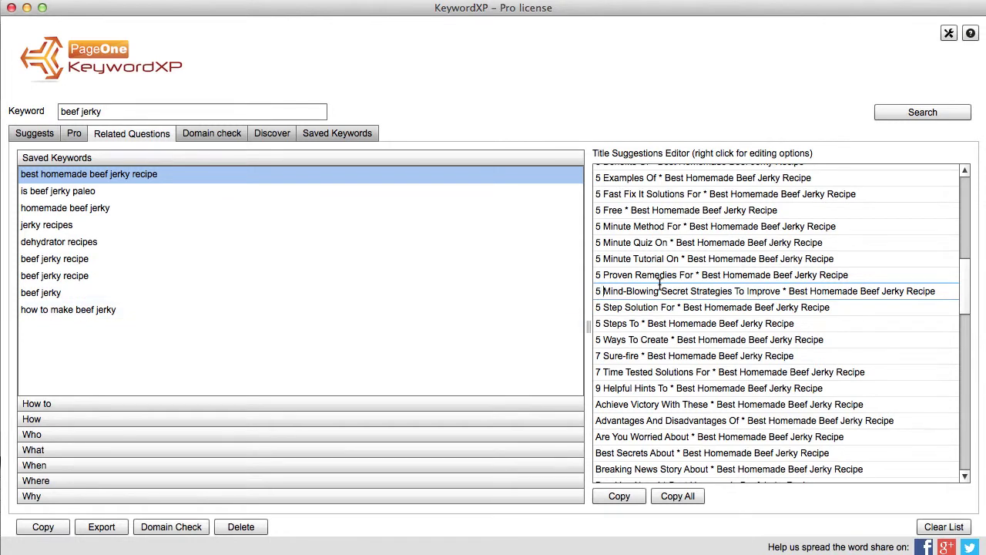
# - Replace the word "Strategies" in the Mind-Blowing title with the technique word Tactics
pyautogui.doubleClick(702, 291)
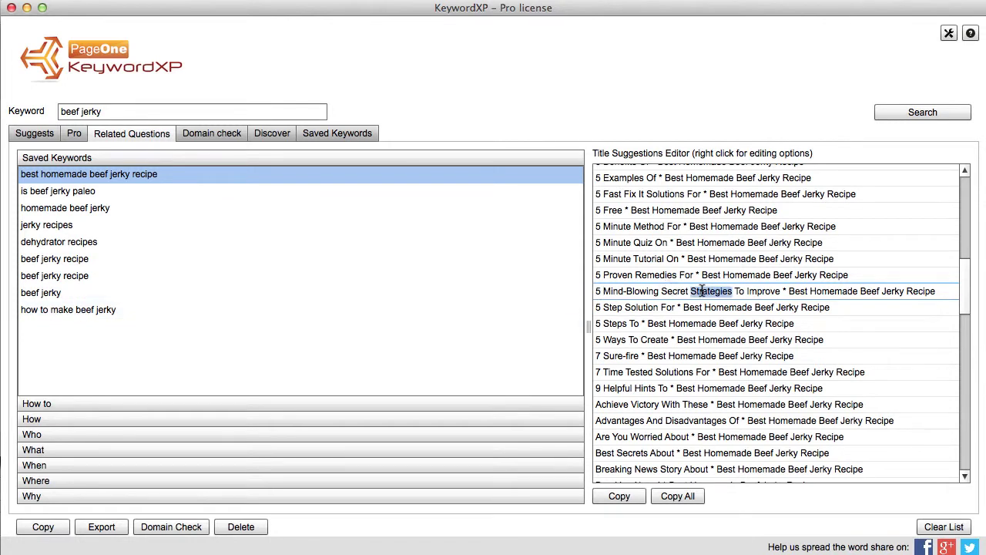
pyautogui.rightClick(702, 291)
pyautogui.moveTo(768, 439)
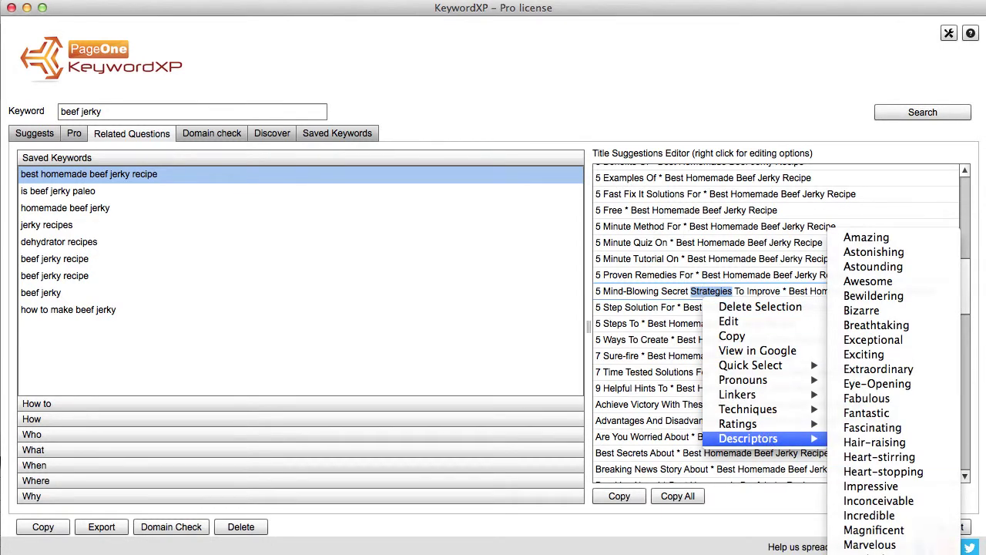
pyautogui.moveTo(804, 411)
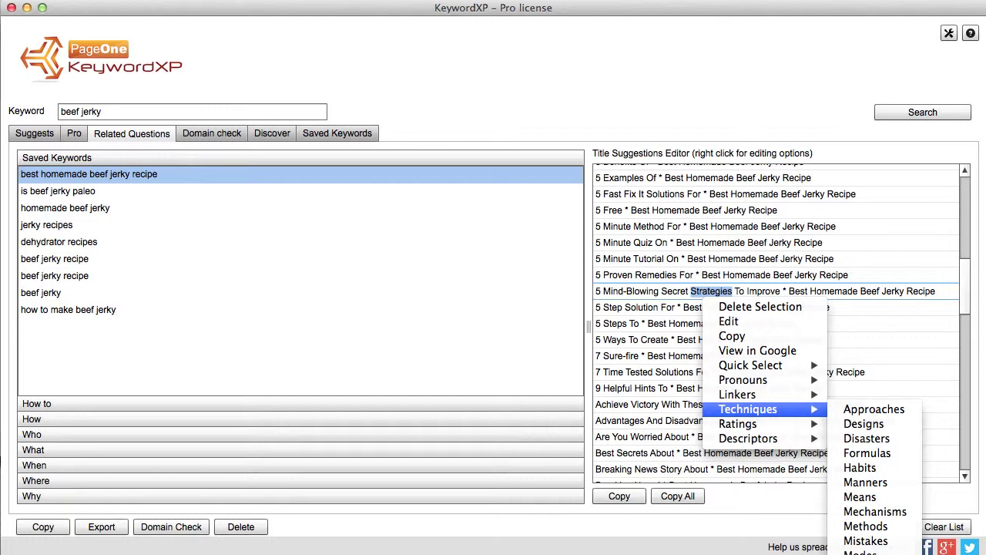
pyautogui.press('Return')
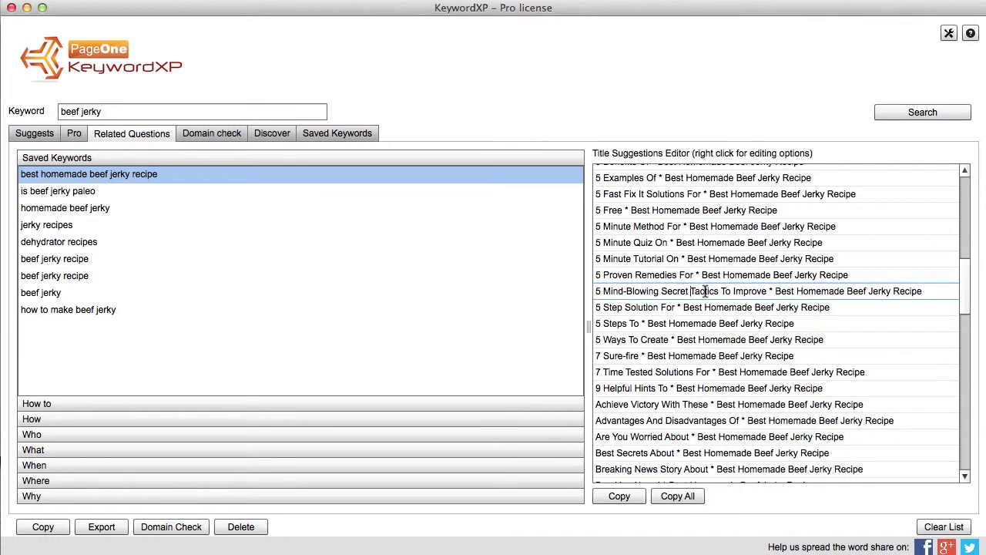
# - Replace "Improve *" in the edited title with the quick word The and select the whole title text
pyautogui.click(733, 291)
pyautogui.moveTo(772, 291); pyautogui.dragTo(733, 289)
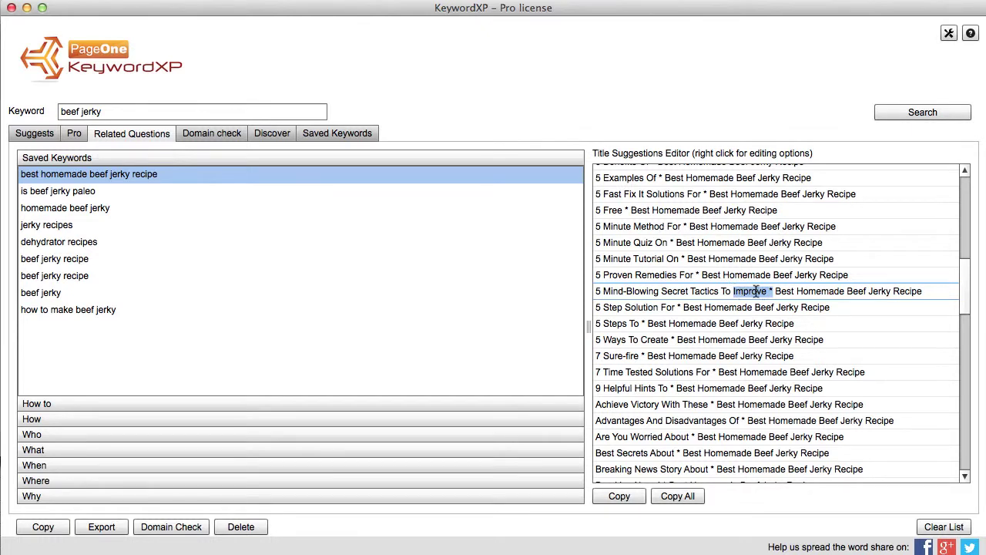
pyautogui.rightClick(755, 290)
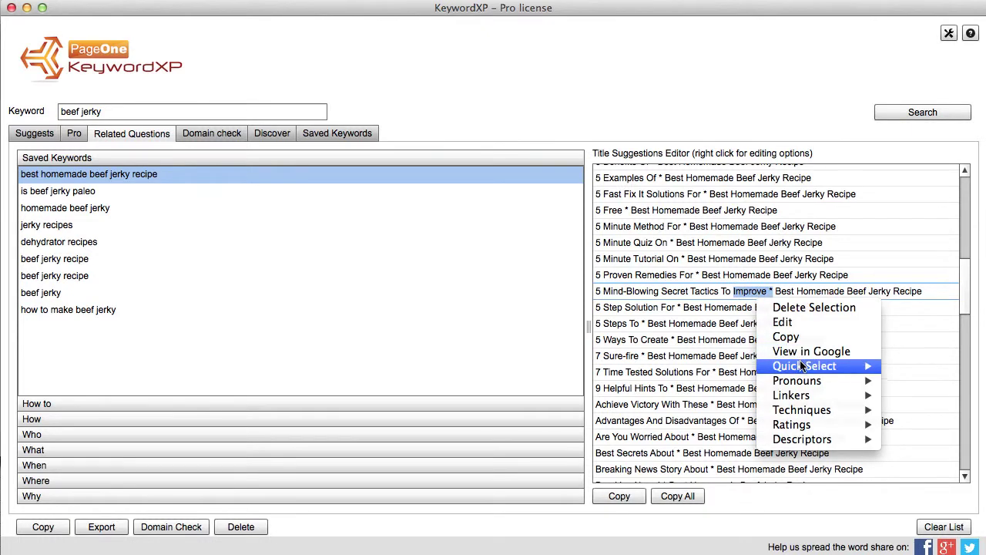
pyautogui.moveTo(805, 370)
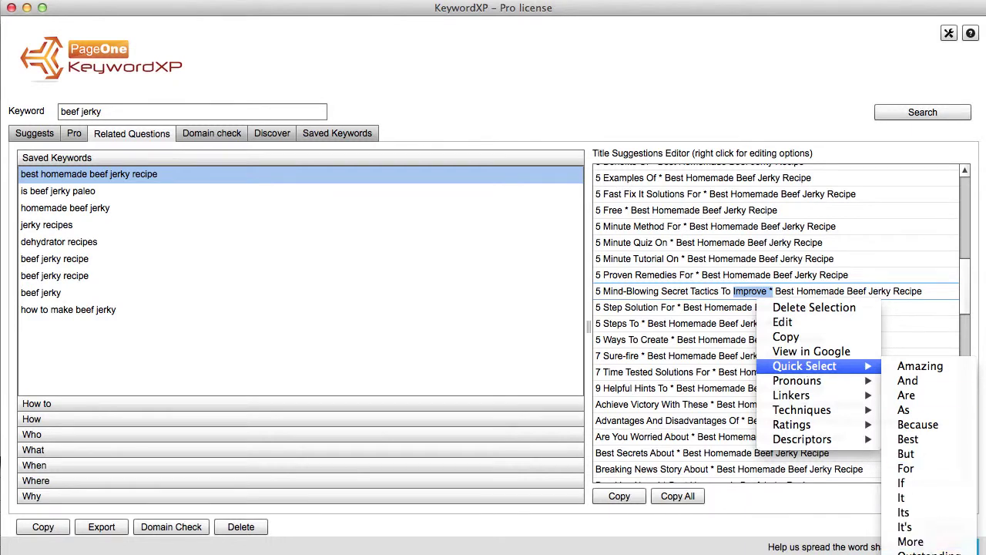
pyautogui.click(917, 548)
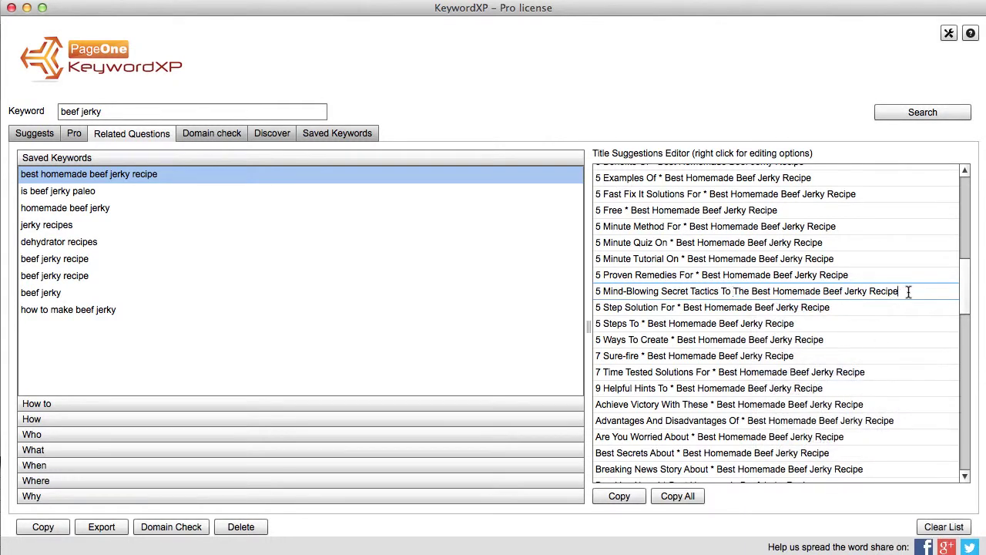
pyautogui.moveTo(909, 292); pyautogui.dragTo(590, 293)
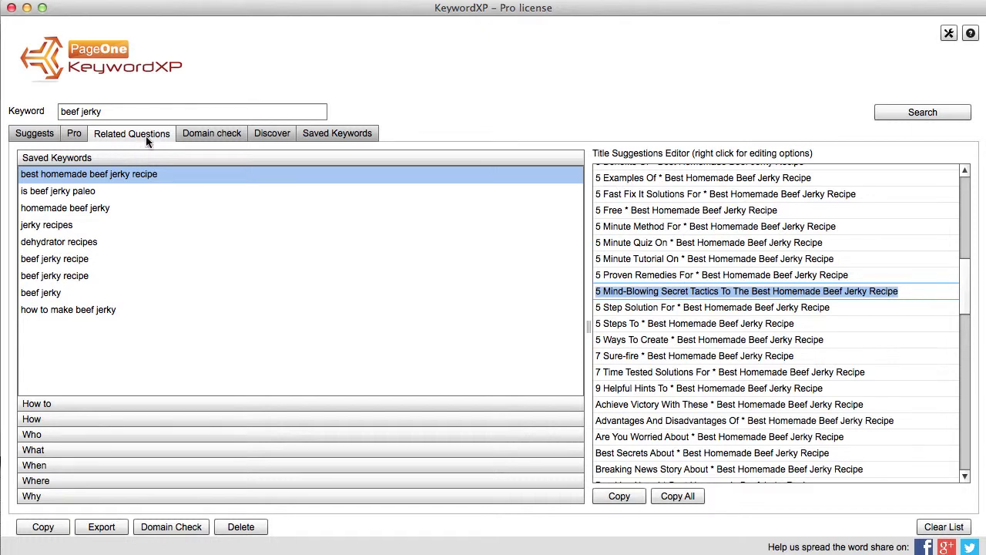
# - In the domain check, search for suggestion-based domain names for "beef jerky" and look through the list
pyautogui.click(208, 135)
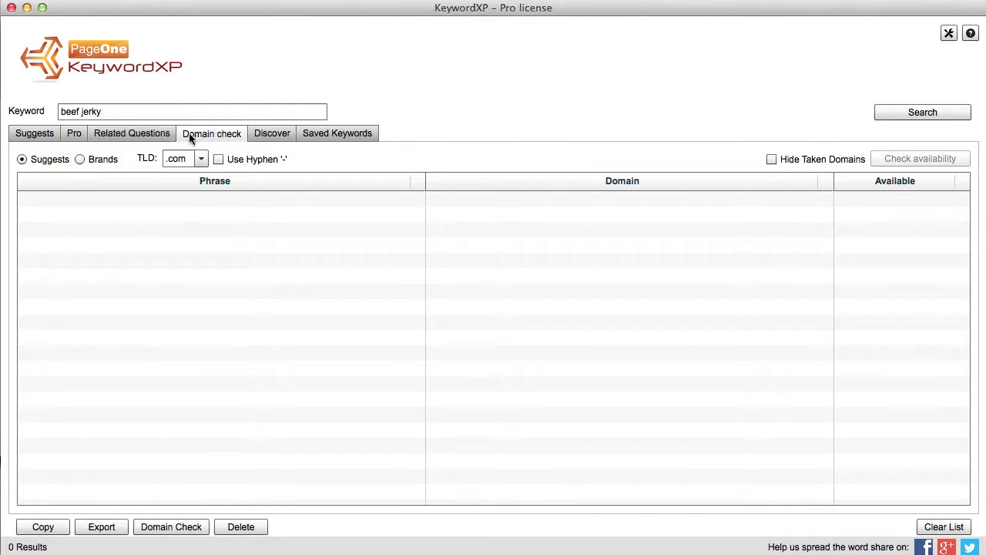
pyautogui.click(903, 117)
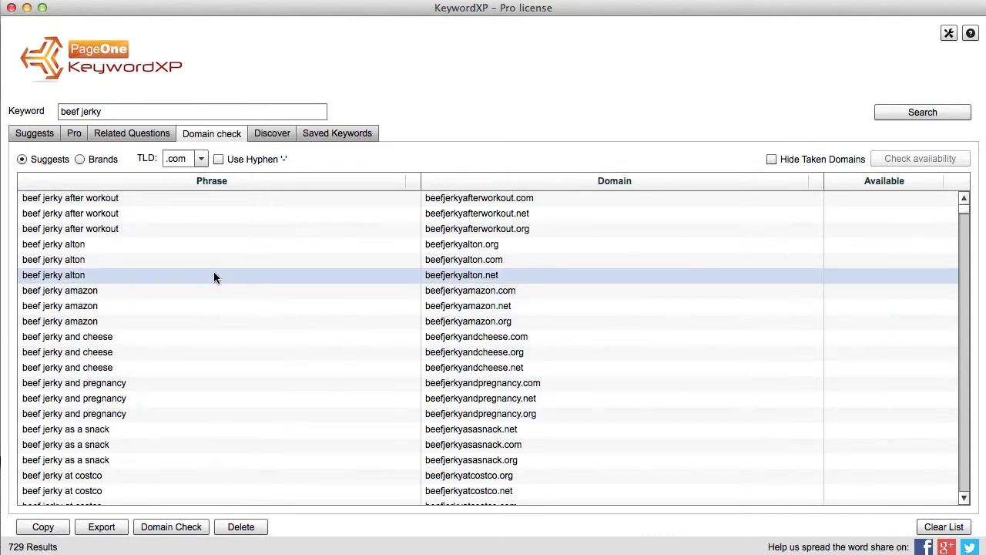
pyautogui.scroll(-5, 201, 452)
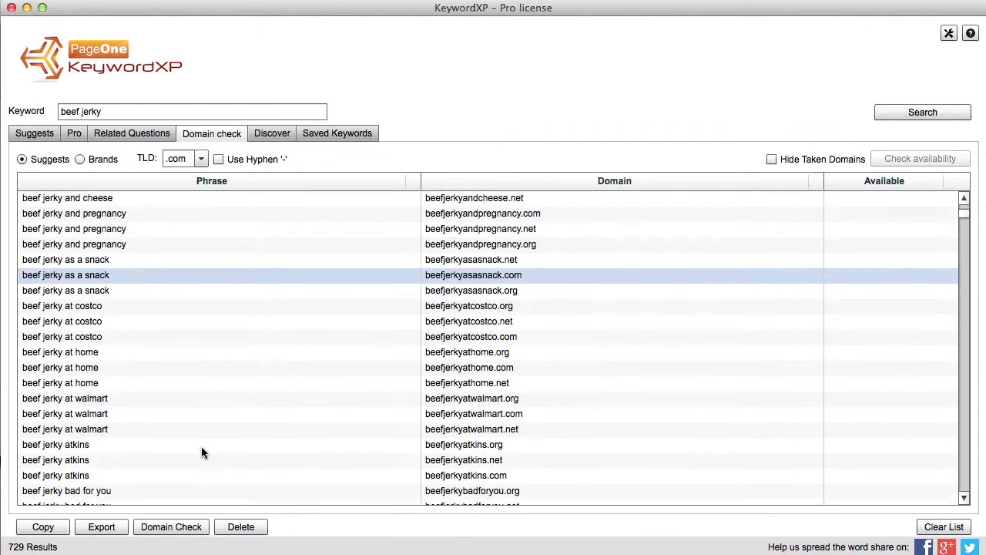
pyautogui.scroll(2, 206, 383)
pyautogui.scroll(3, 206, 383)
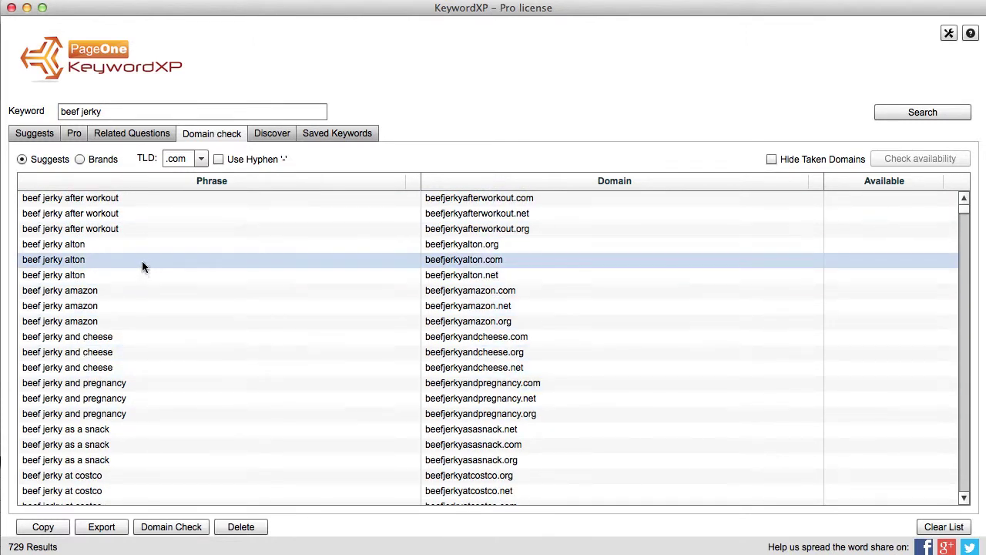
# - Try to check the availability of the domains from beefjerkyalton.net to beefjerkyandpregnancy.org
pyautogui.click(164, 413)
pyautogui.keyDown('shift'); pyautogui.click(145, 275); pyautogui.keyUp('shift')
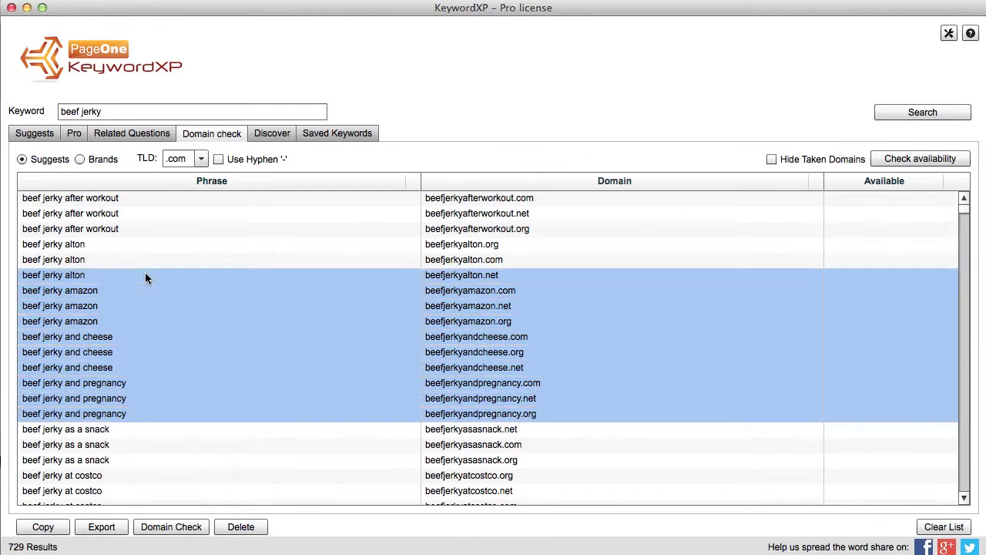
pyautogui.click(892, 160)
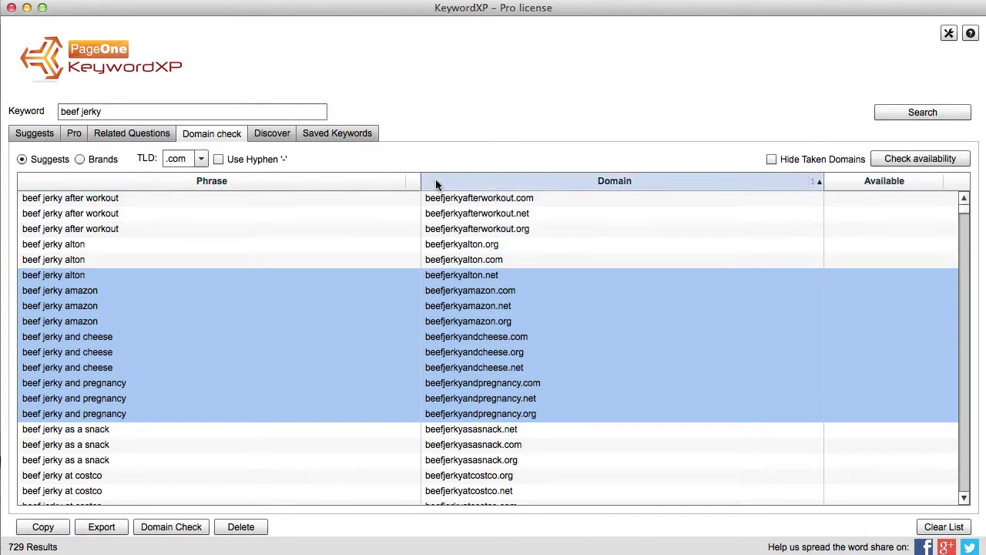
# - Clear the domain list and search for brand-style "beef jerky" domains with nouns prepended
pyautogui.click(942, 527)
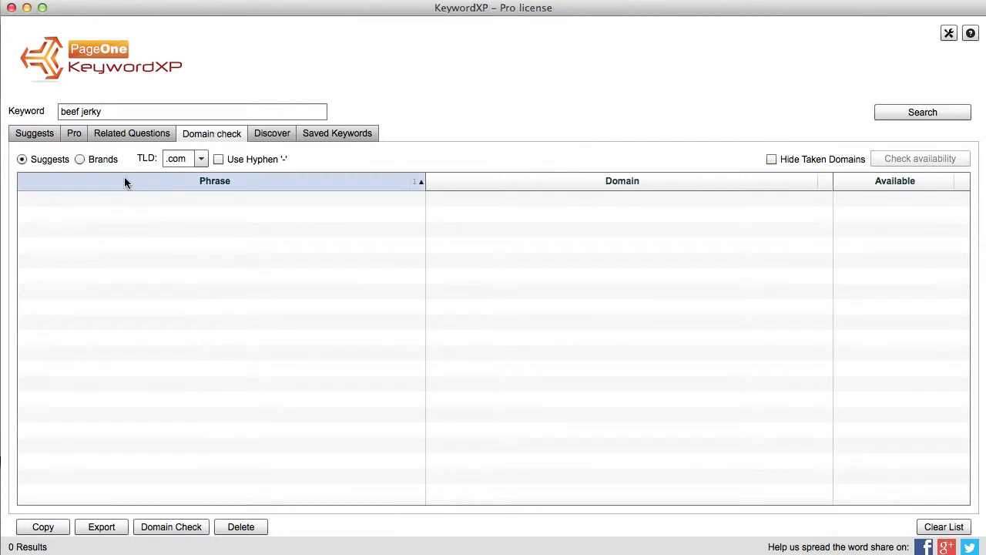
pyautogui.click(79, 159)
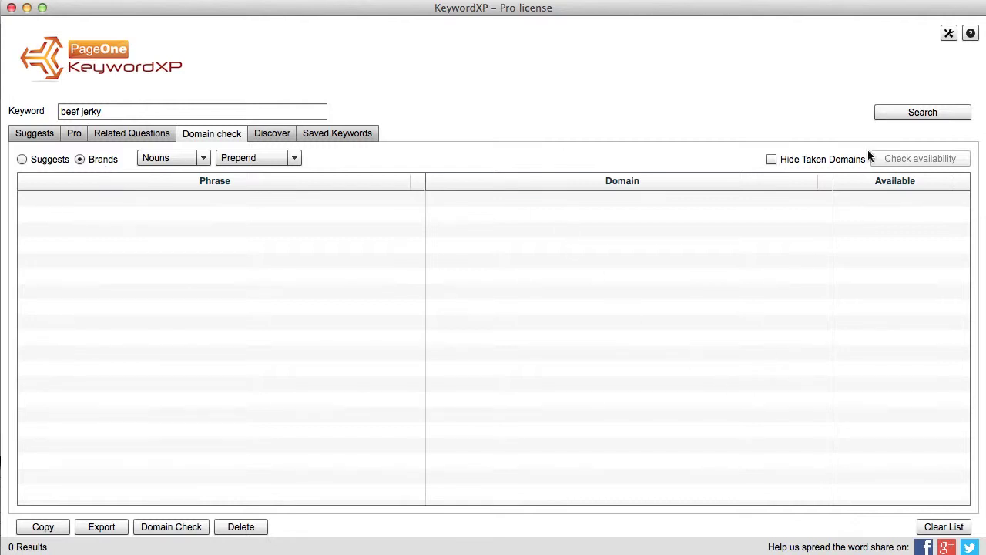
pyautogui.click(923, 111)
pyautogui.click(209, 182)
pyautogui.click(906, 113)
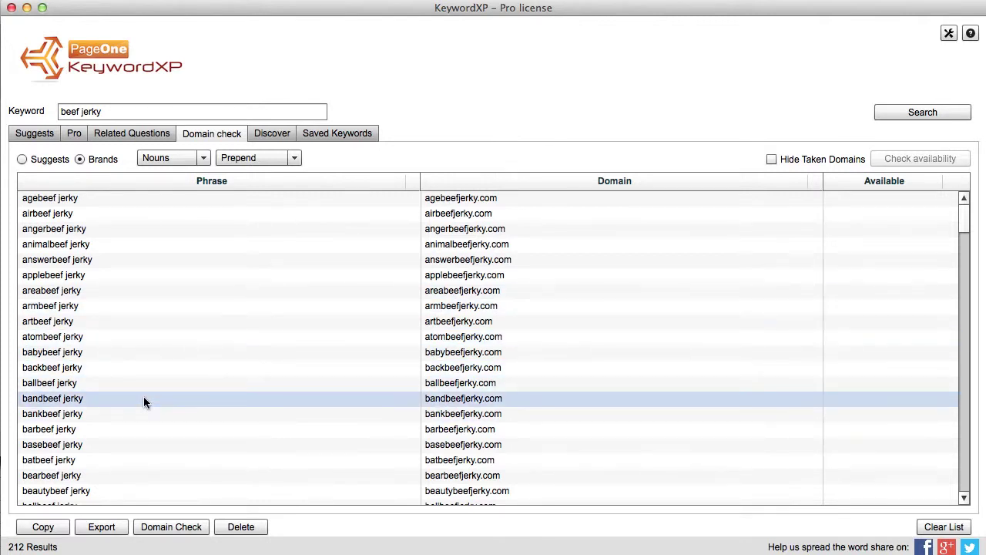
# - Find captainbeefjerky.com among the brand domains and check its availability
pyautogui.scroll(-3, 143, 408)
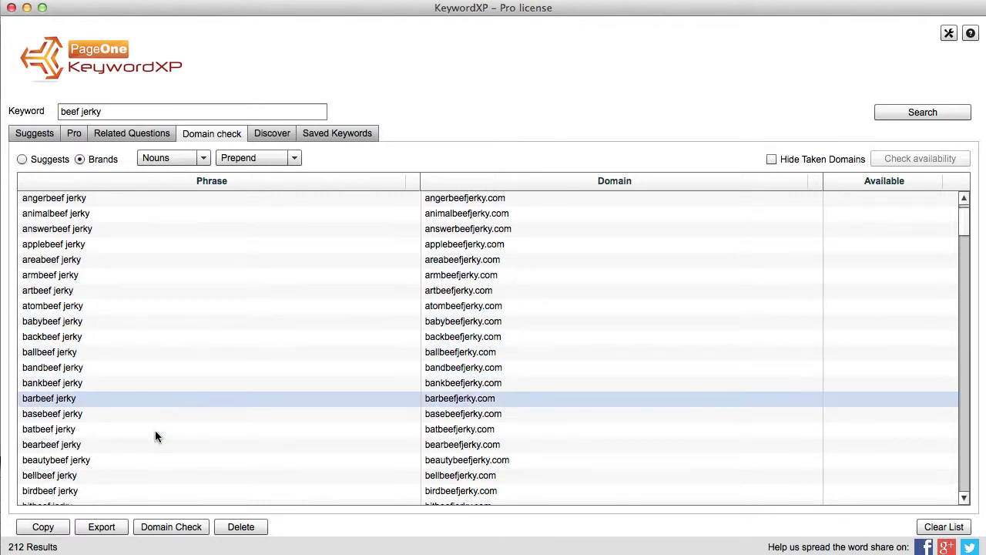
pyautogui.scroll(-6, 136, 374)
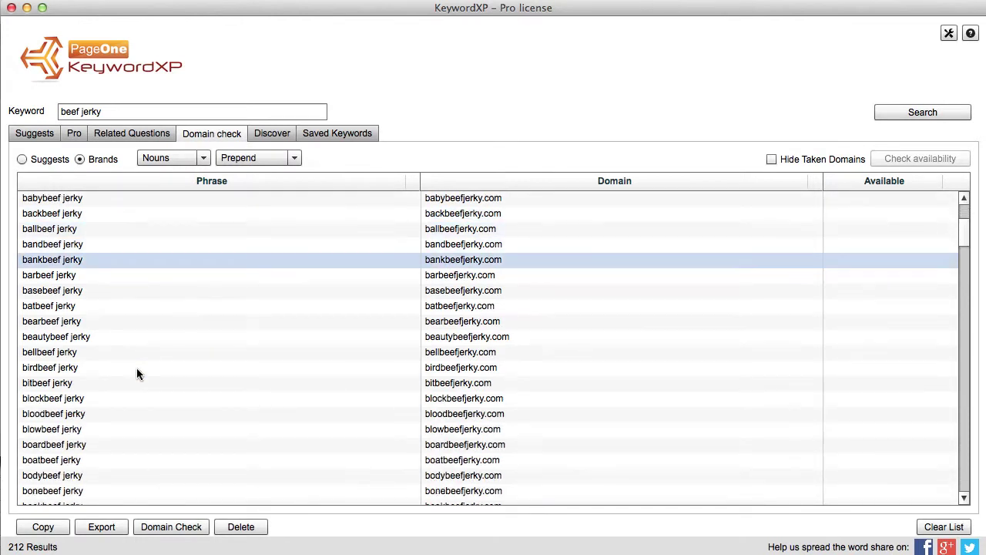
pyautogui.scroll(-4, 136, 368)
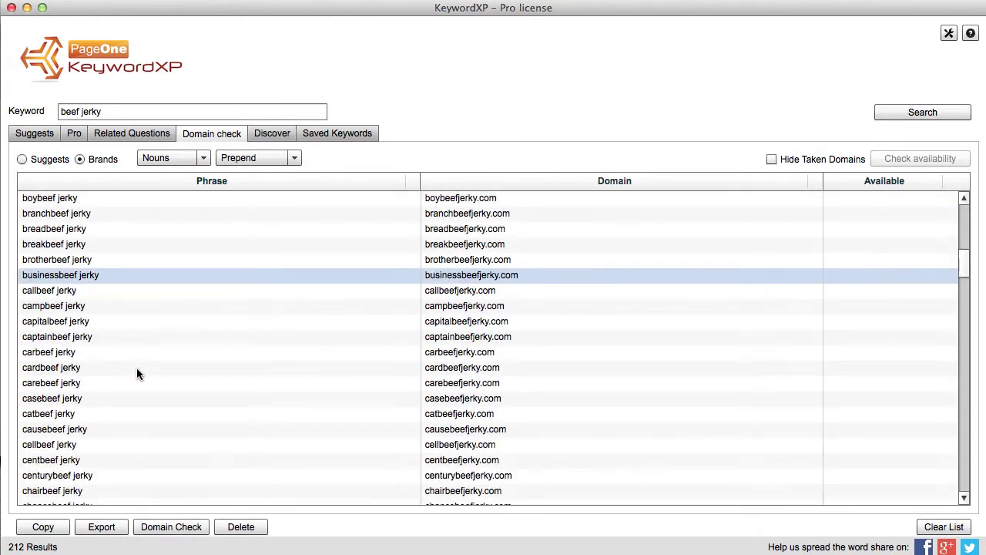
pyautogui.click(133, 336)
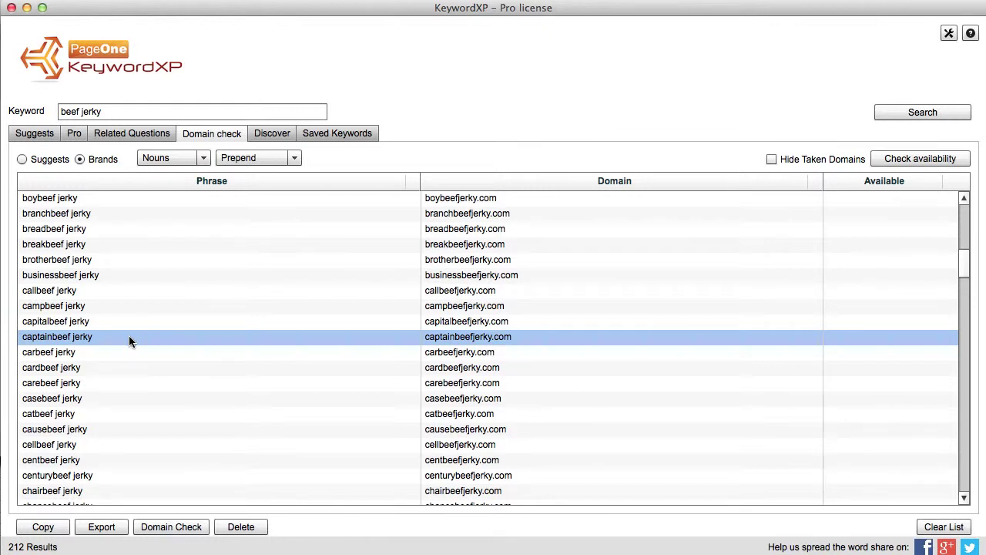
pyautogui.click(913, 158)
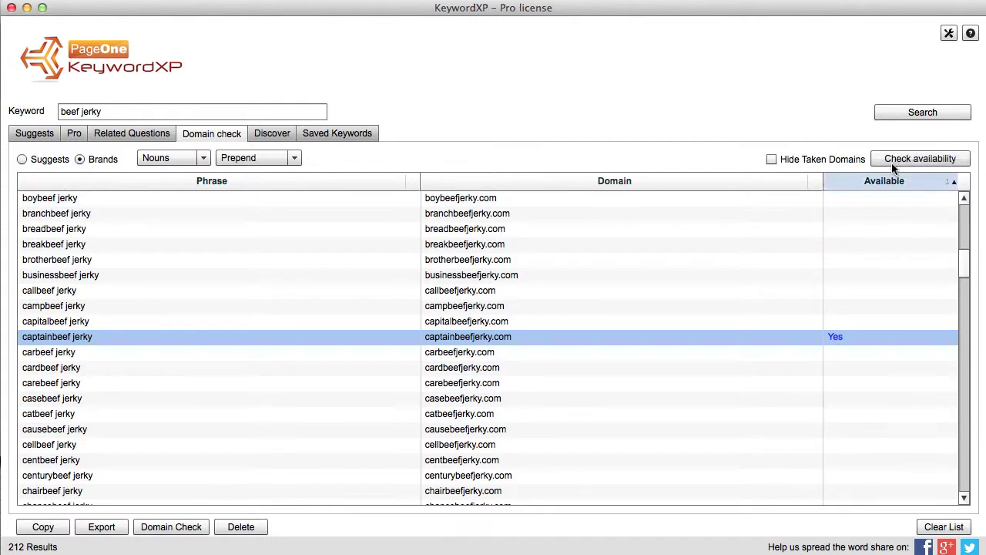
# - Find doctorbeefjerky.com among the brand domains and check its availability
pyautogui.scroll(-5, 274, 441)
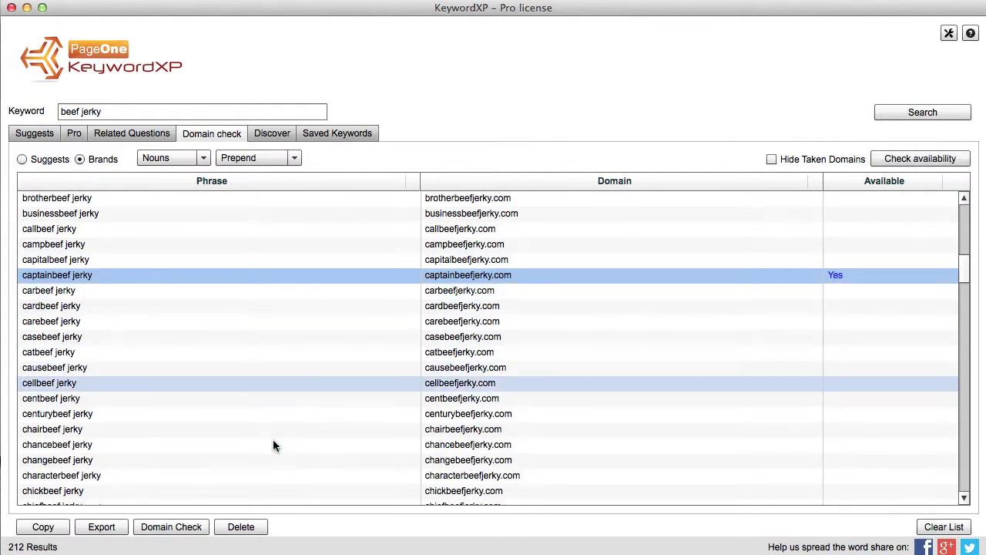
pyautogui.scroll(-10, 273, 446)
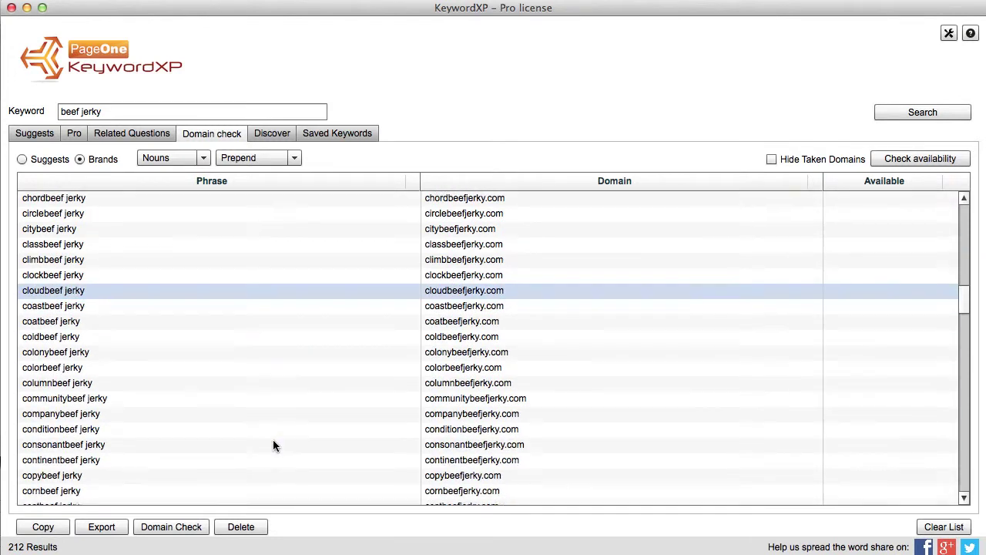
pyautogui.scroll(-5, 273, 446)
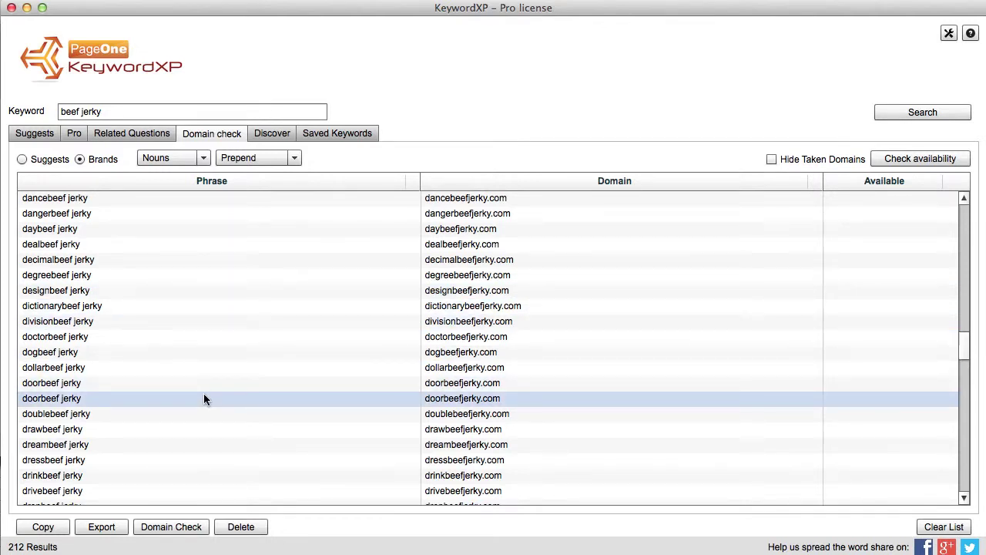
pyautogui.click(110, 342)
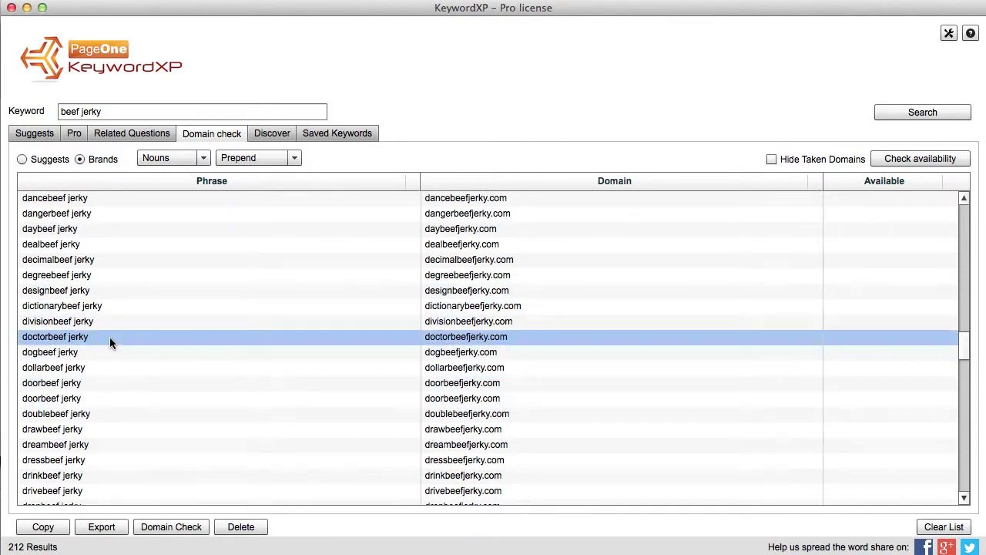
pyautogui.click(894, 161)
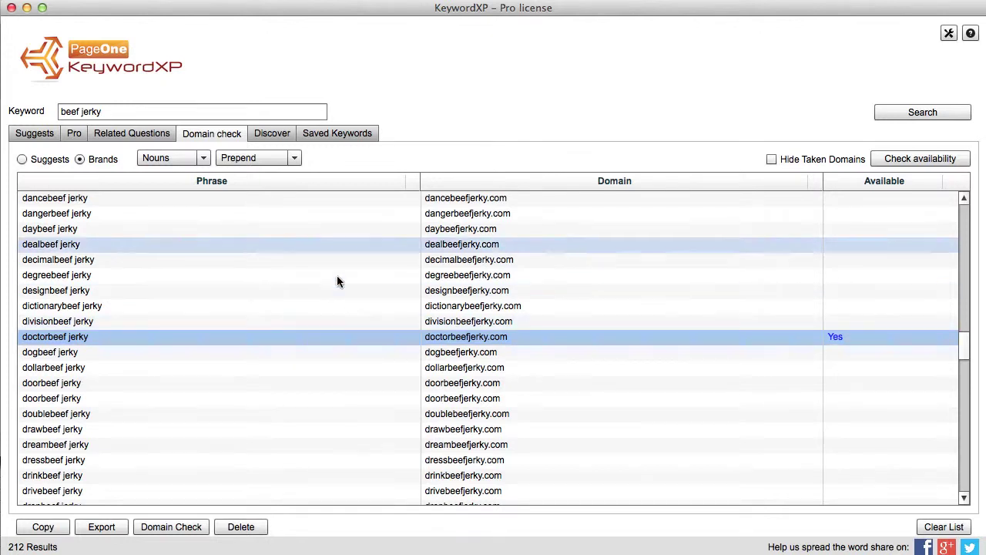
# - Run an advanced Discover search for "beef jerky" with the "Become guest writer" pattern and select the OkDork.com result
pyautogui.click(272, 134)
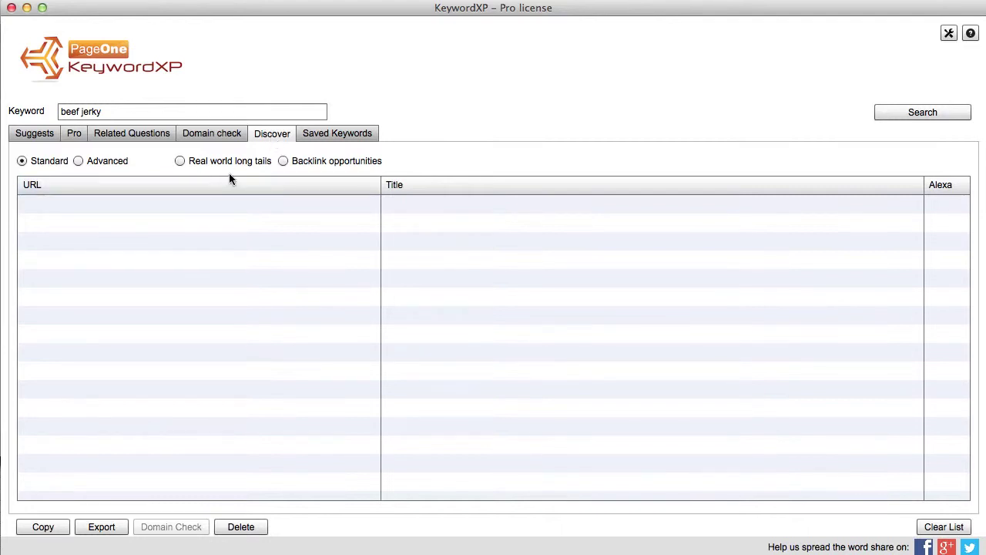
pyautogui.click(79, 161)
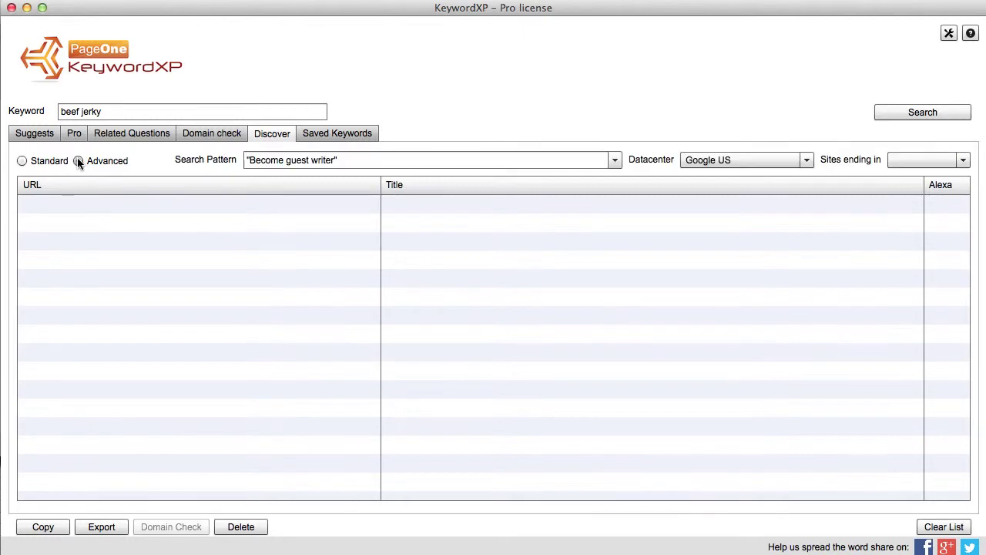
pyautogui.tripleClick(339, 160)
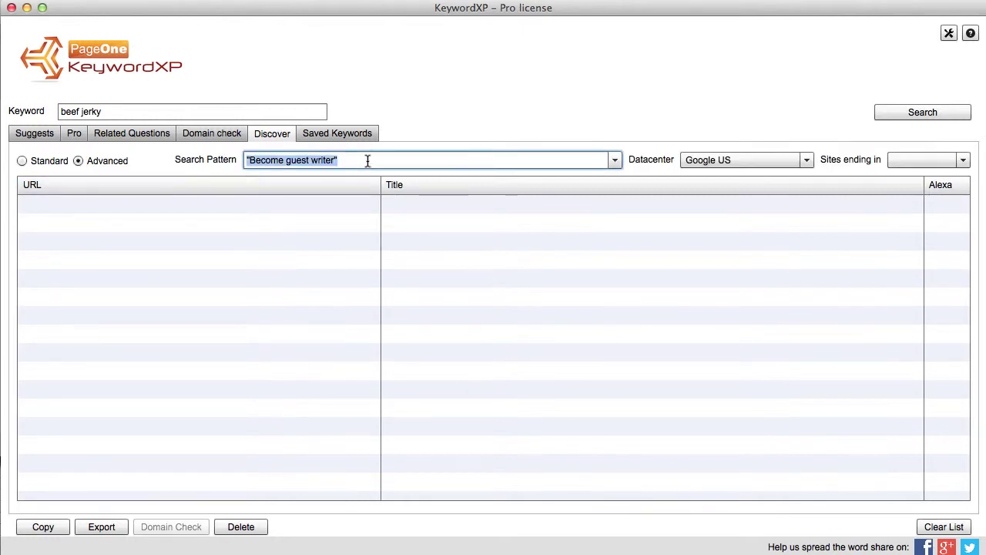
pyautogui.click(610, 159)
pyautogui.click(615, 160)
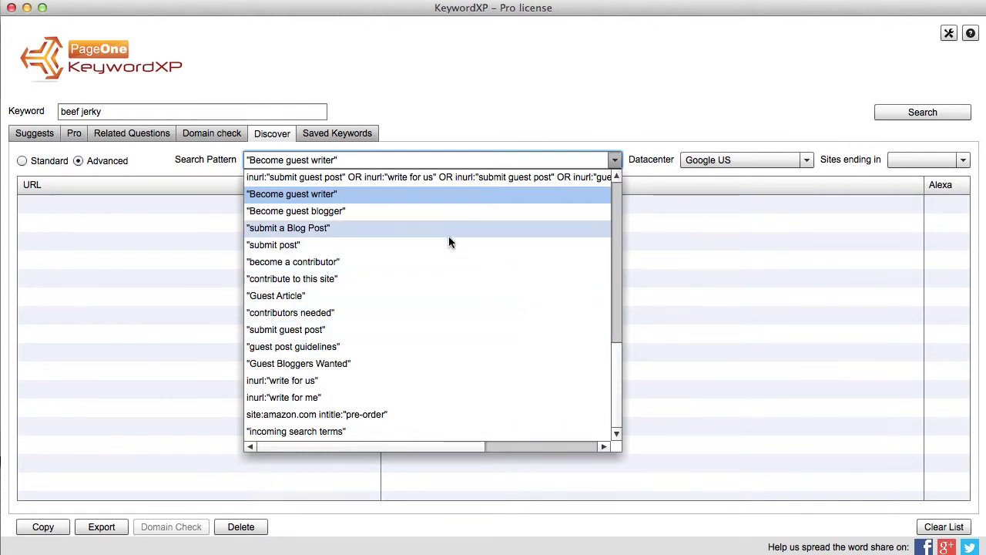
pyautogui.click(326, 194)
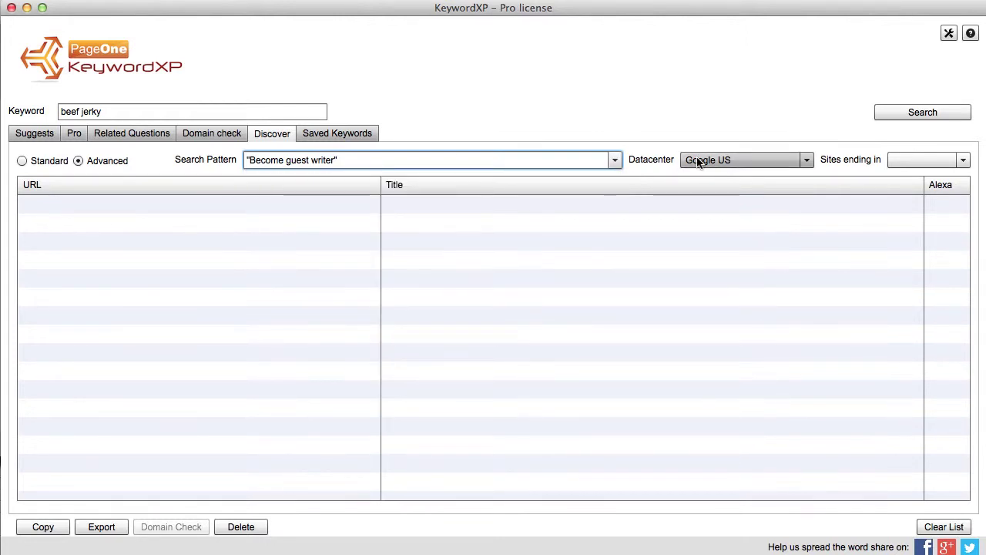
pyautogui.click(889, 114)
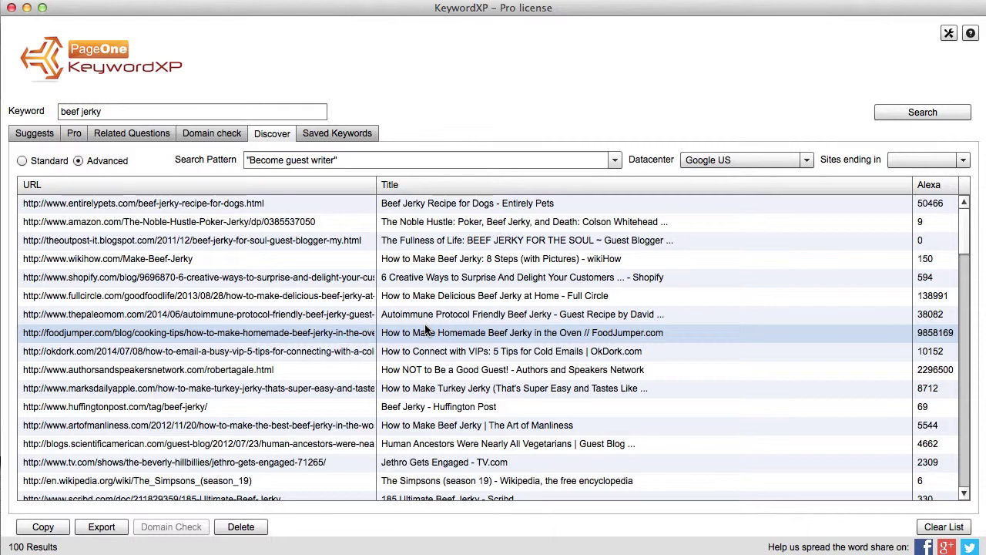
pyautogui.click(336, 353)
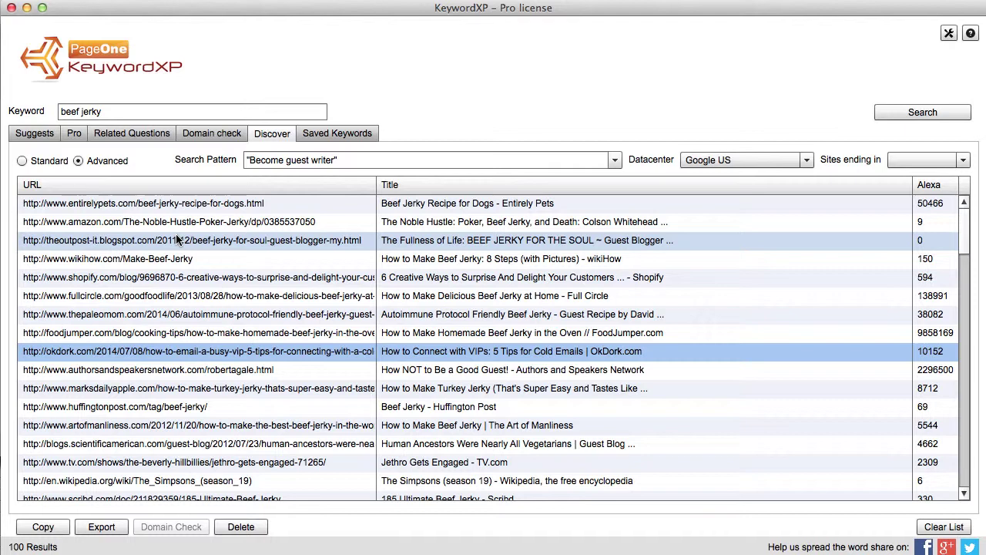
# - Return to the related questions' title suggestions and select the whole title "5 Mind-Blowing Secret Tactics To The Best Homemade Beef Jerky Recipe"
pyautogui.click(74, 135)
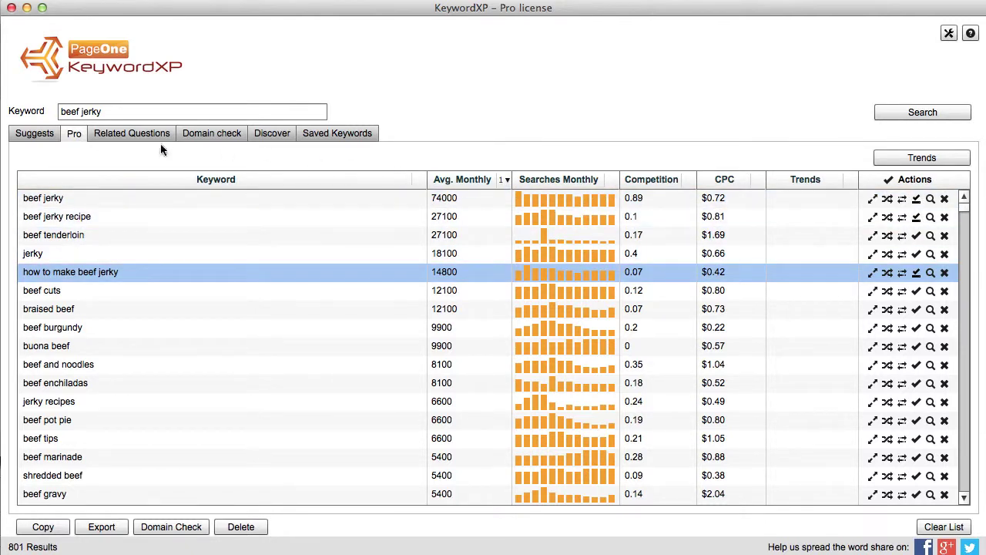
pyautogui.click(139, 138)
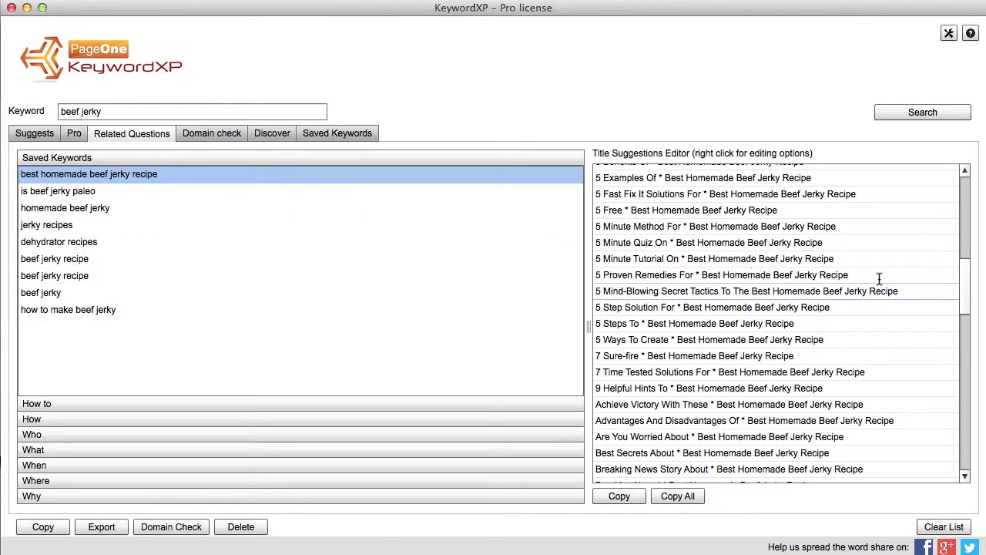
pyautogui.moveTo(909, 290); pyautogui.dragTo(587, 290)
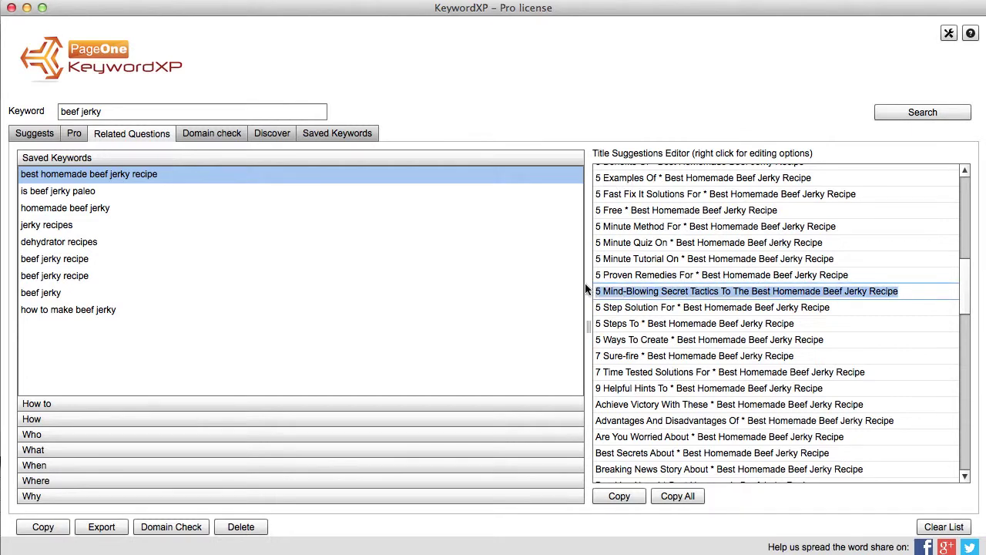